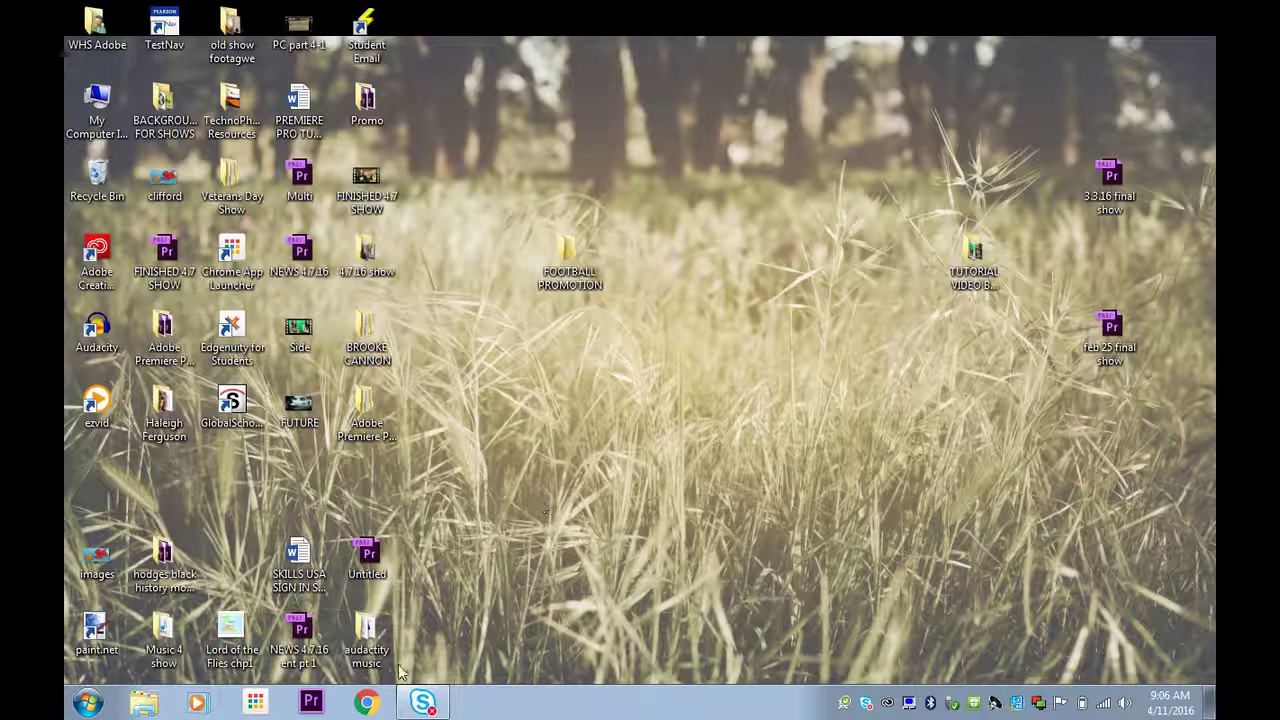
- Open Adobe Premiere Pro and create a new project named NEWS 4.7.16 in the FOOTBALL PROMOTION folder
{"action": "left_click", "coordinate": [308, 704]}
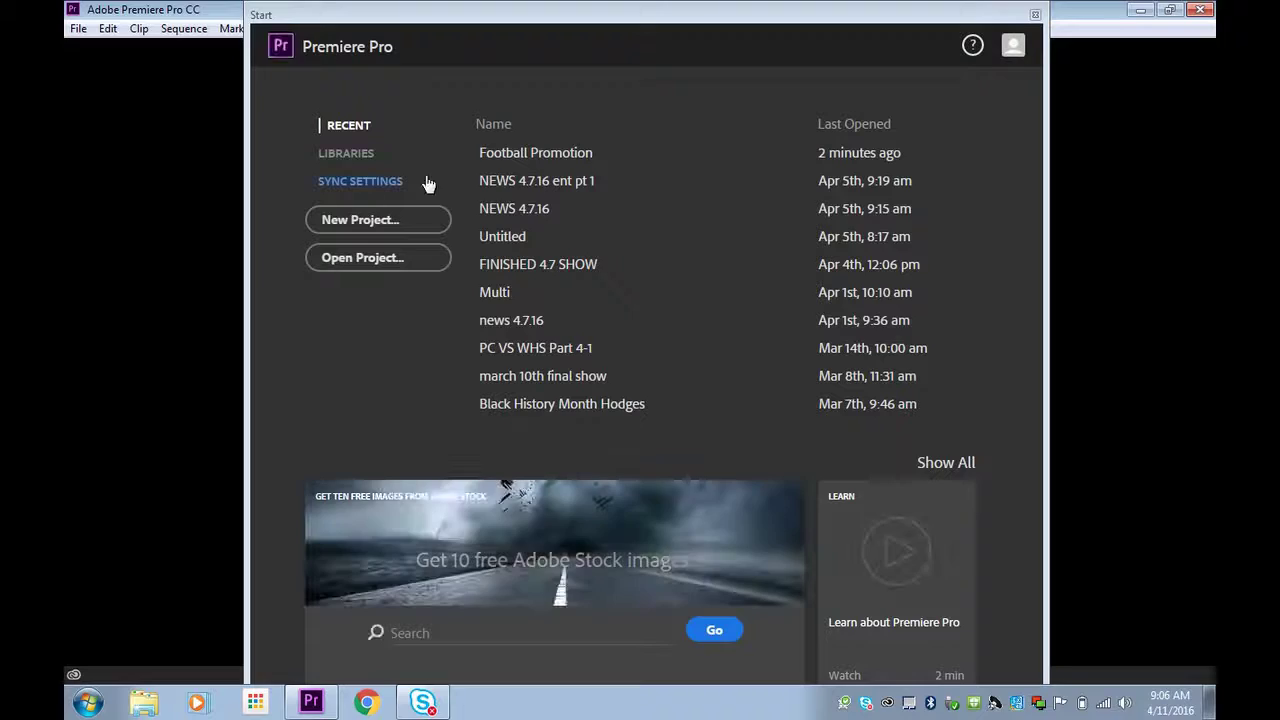
{"action": "left_click", "coordinate": [408, 220]}
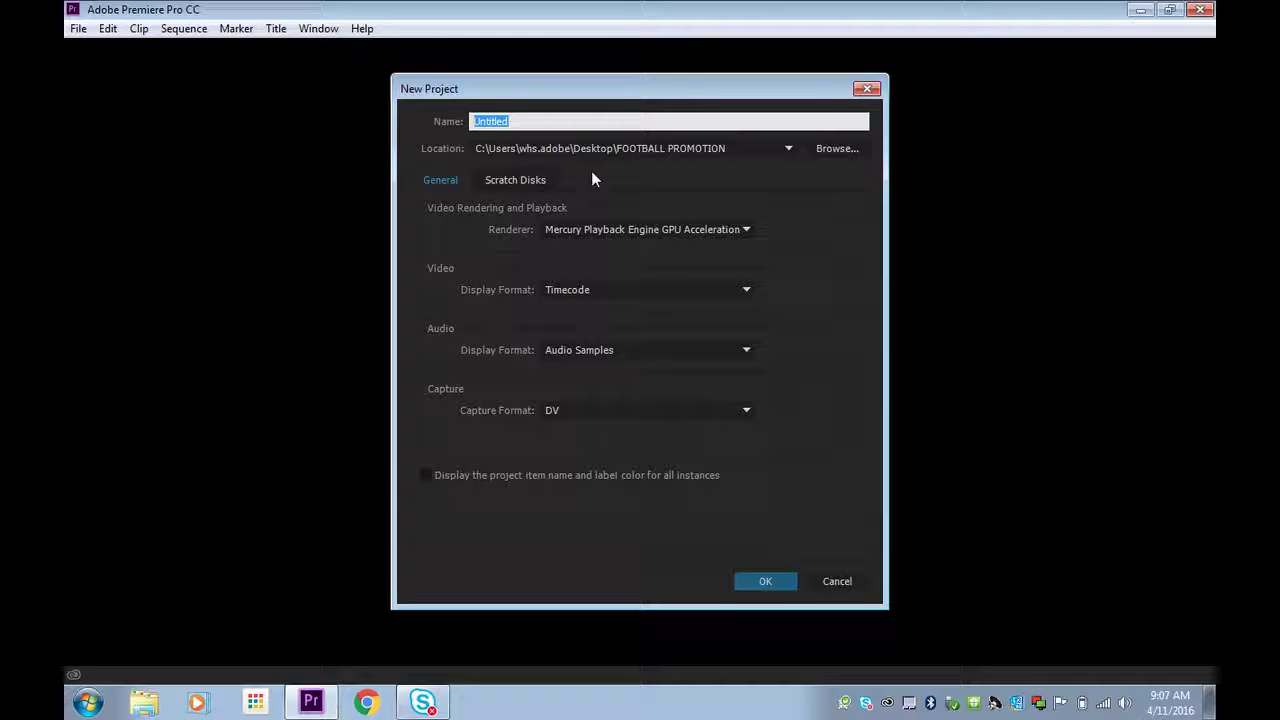
{"action": "key", "text": "BackSpace"}
{"action": "type", "text": "NEWS 4.7.16"}
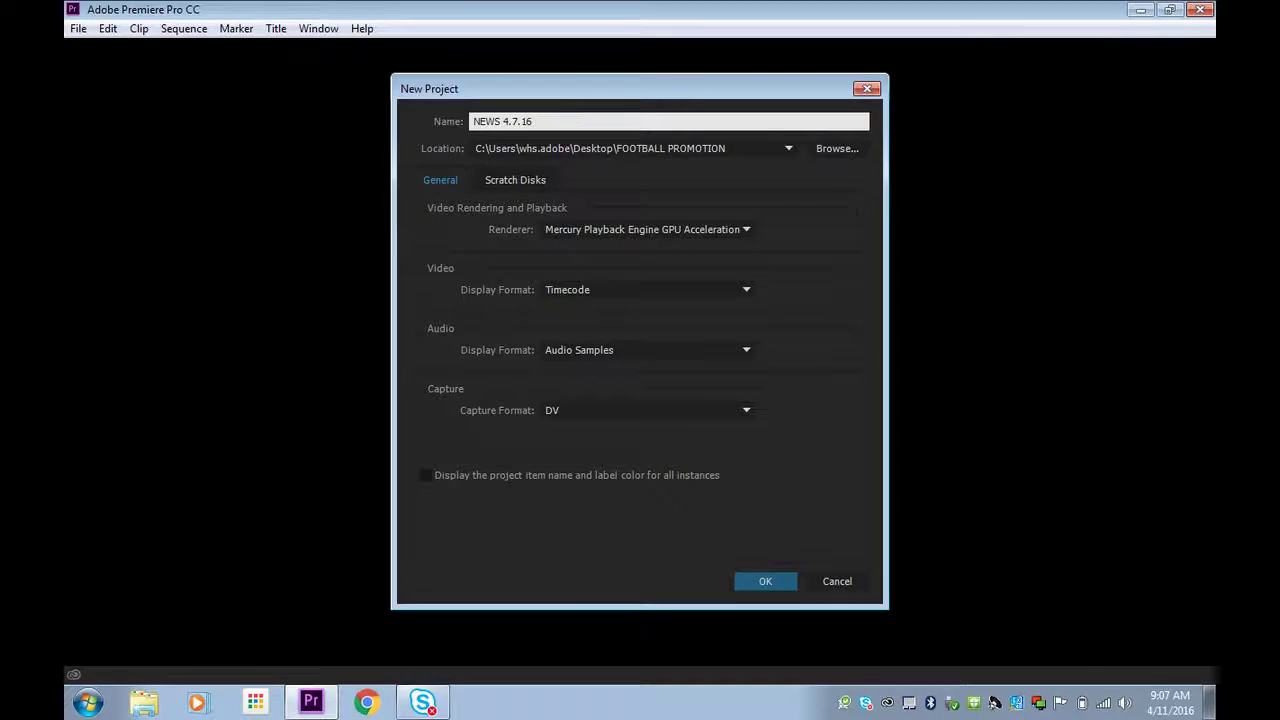
{"action": "key", "text": "Return"}
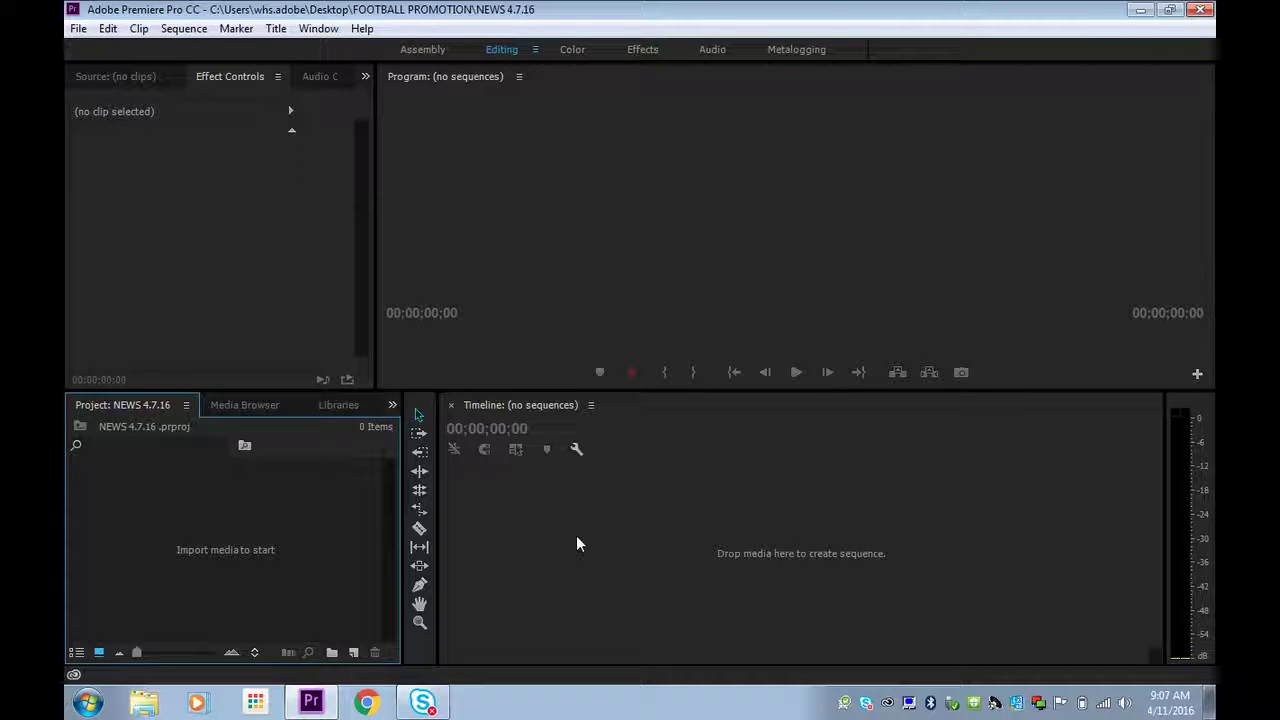
- Import the whole tutorial video folder from the Desktop into the project
{"action": "double_click", "coordinate": [252, 525]}
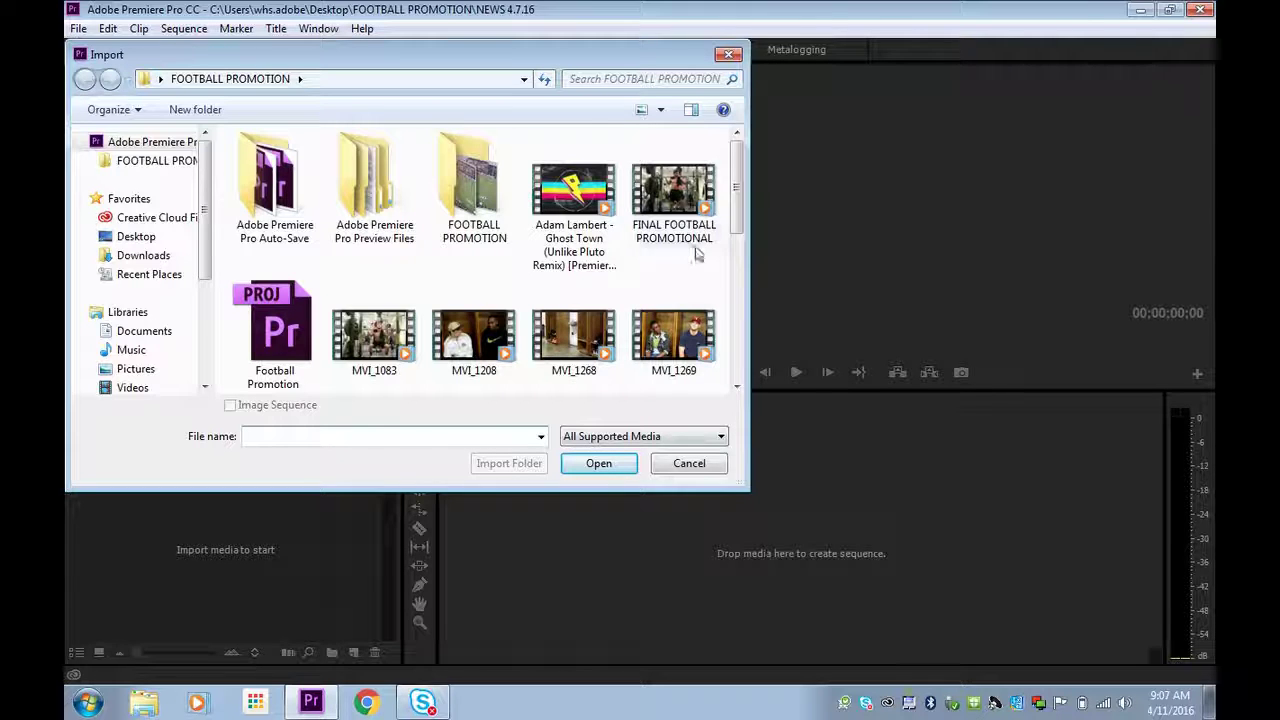
{"action": "left_click", "coordinate": [160, 238]}
{"action": "left_click_drag", "start_coordinate": [735, 197], "coordinate": [677, 266]}
{"action": "left_click", "coordinate": [622, 259]}
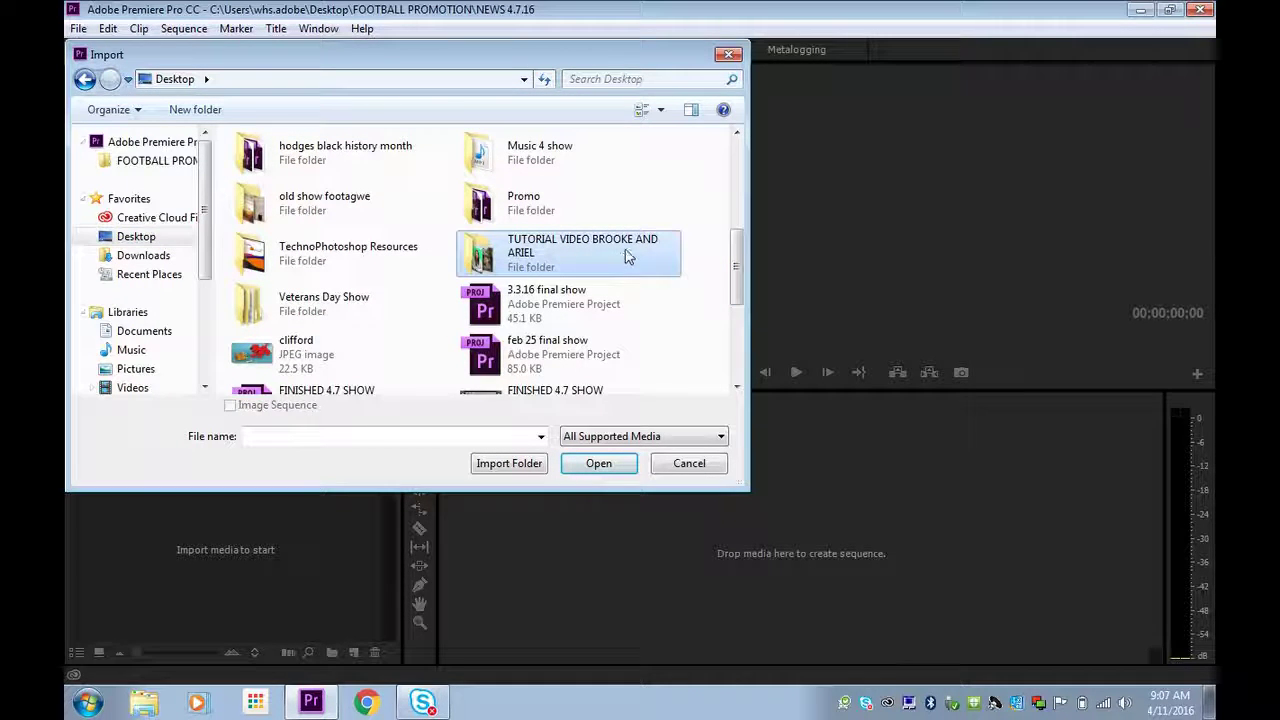
{"action": "left_click", "coordinate": [522, 466]}
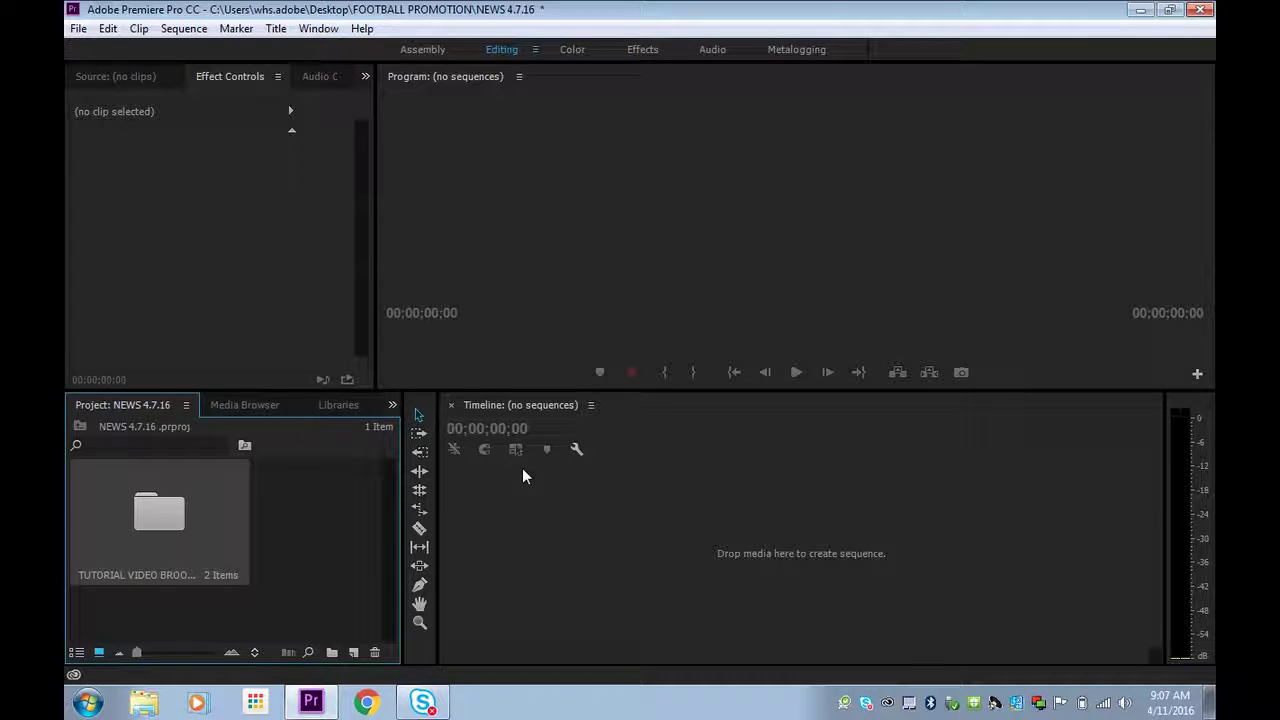
- Create a sequence from front.MOV in the imported bin by placing the clip at the timeline's start, and close the bin window
{"action": "double_click", "coordinate": [189, 525]}
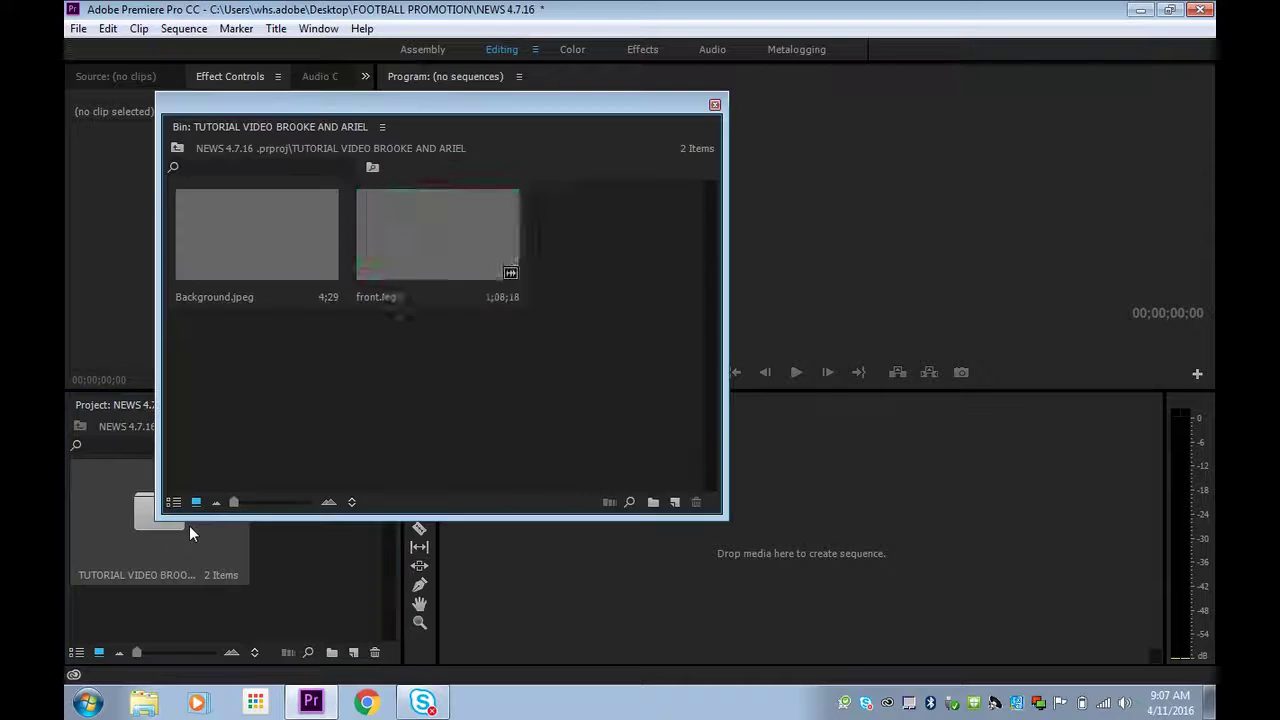
{"action": "left_click", "coordinate": [456, 255]}
{"action": "left_click_drag", "start_coordinate": [636, 570], "coordinate": [636, 570]}
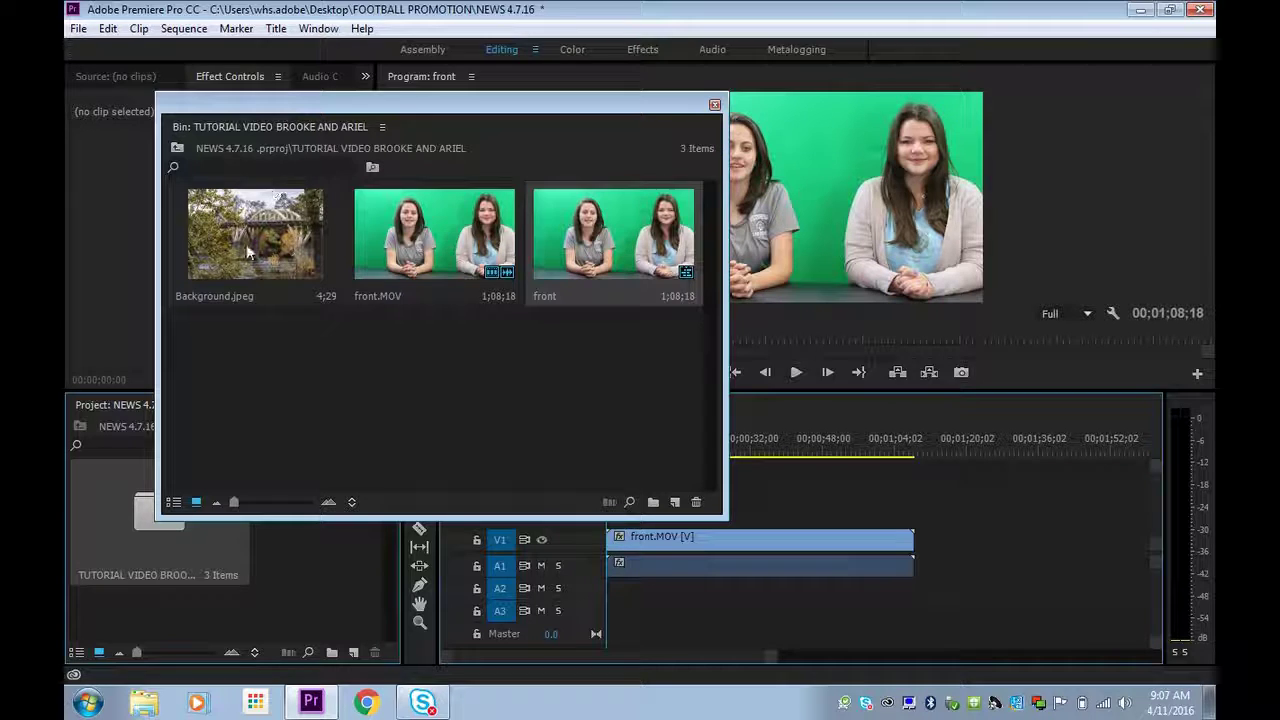
{"action": "left_click", "coordinate": [714, 104]}
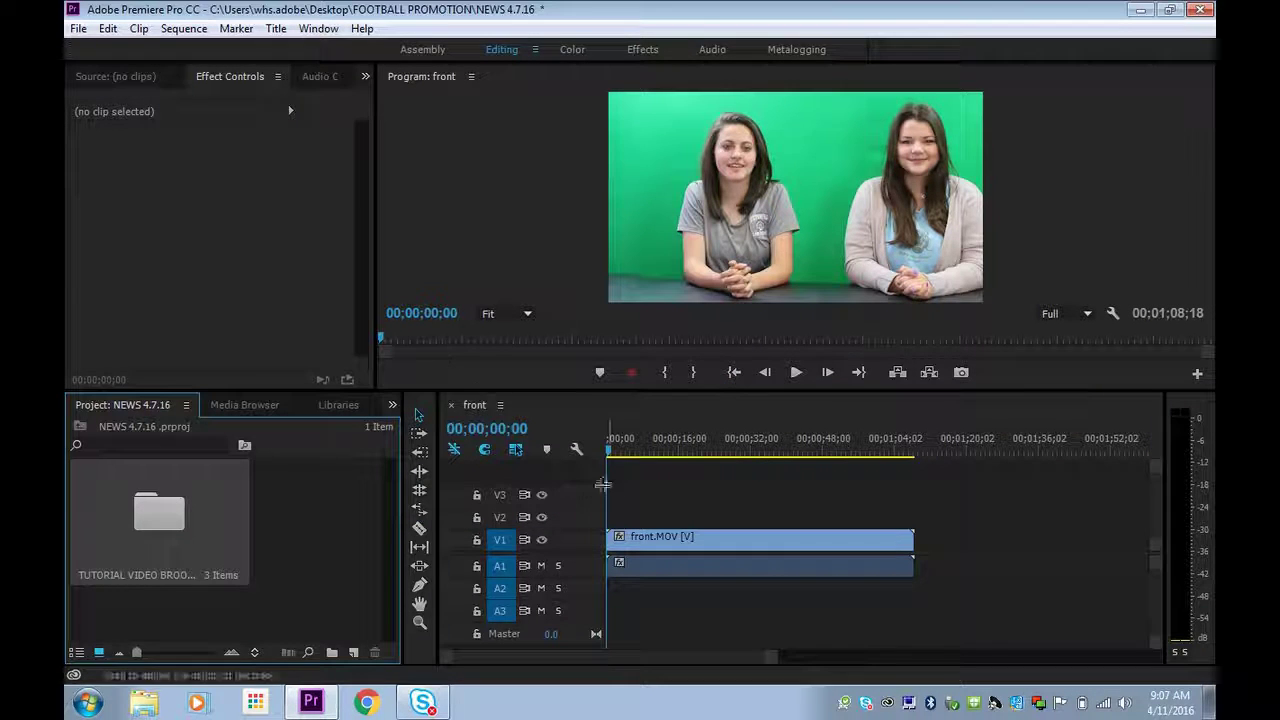
- Move the front.MOV video from track V1 up to V2, leaving V1 empty
{"action": "left_click_drag", "start_coordinate": [609, 450], "coordinate": [598, 509]}
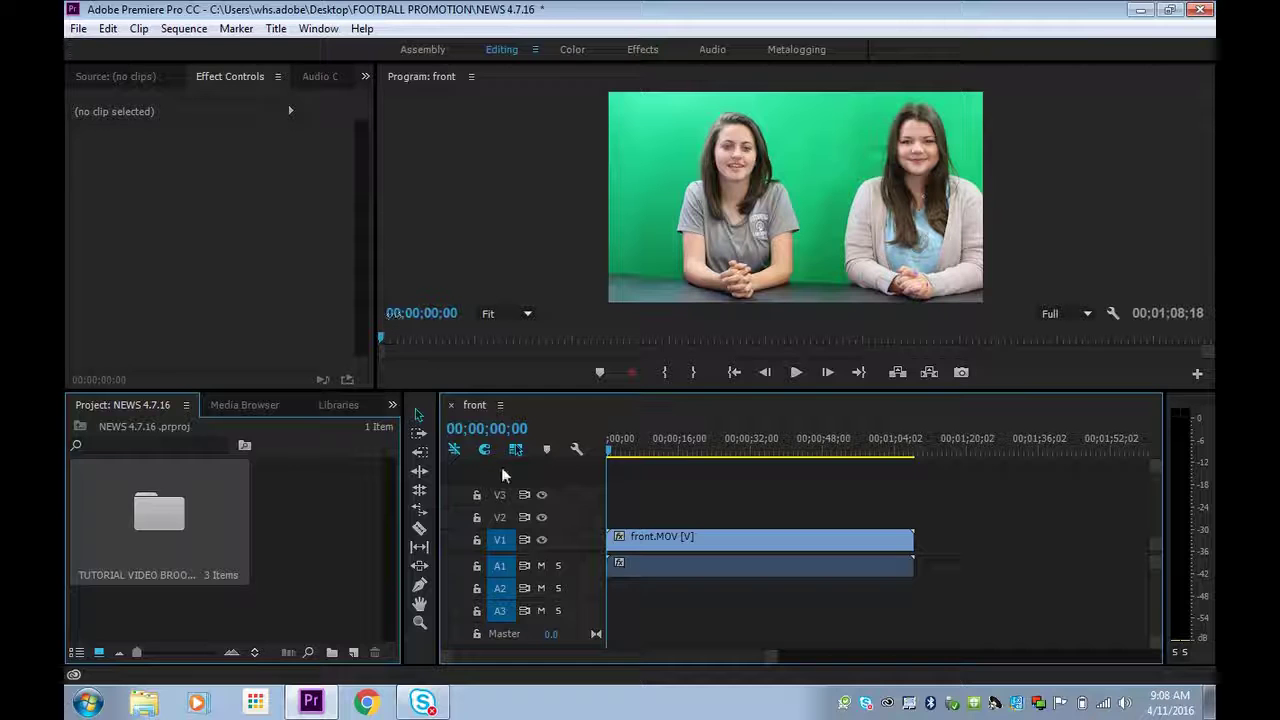
{"action": "left_click_drag", "start_coordinate": [657, 535], "coordinate": [657, 513]}
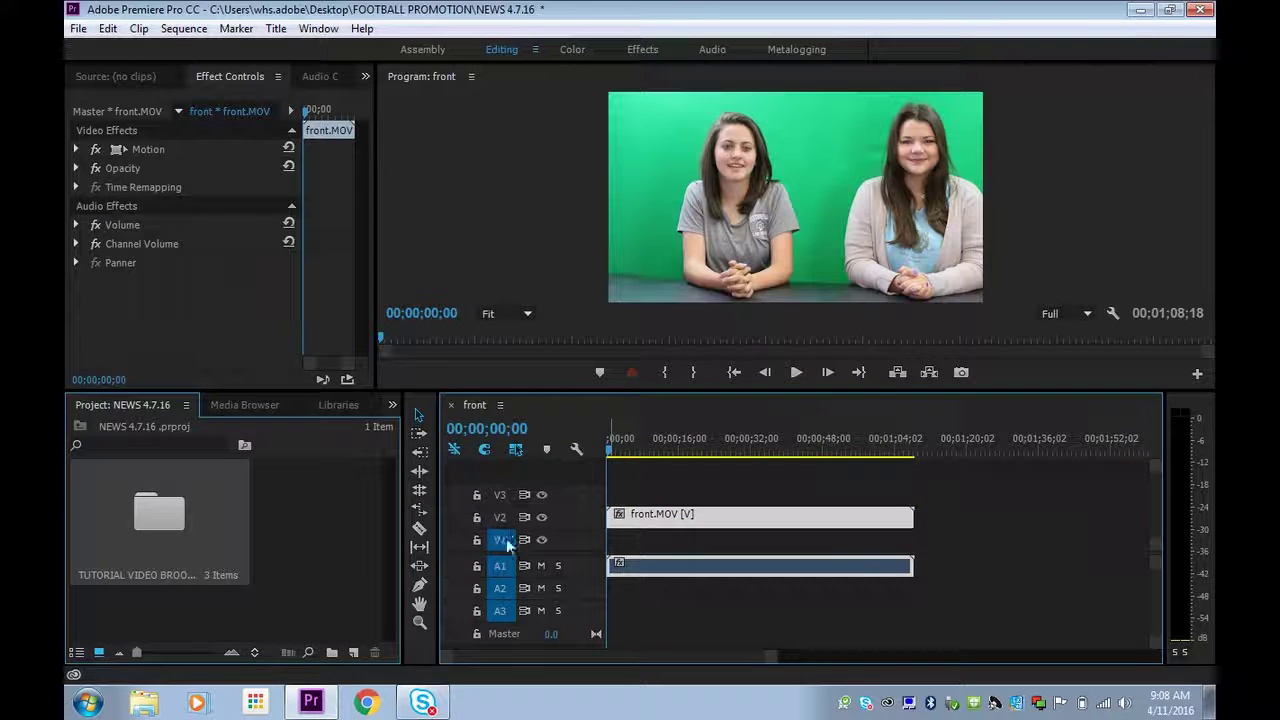
{"action": "left_click", "coordinate": [631, 543]}
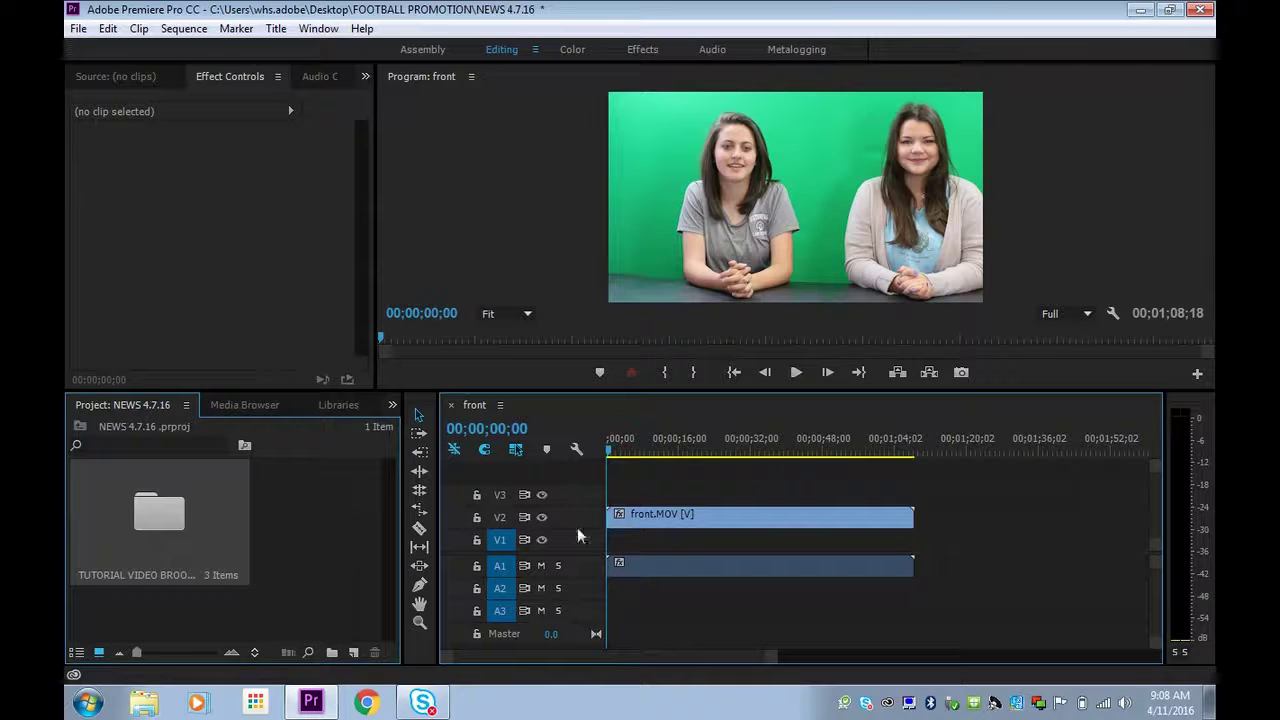
- Switch to the Effects workspace, search the effects for Keying, and apply Ultra Key to the front.MOV clip on V2
{"action": "left_click", "coordinate": [637, 521]}
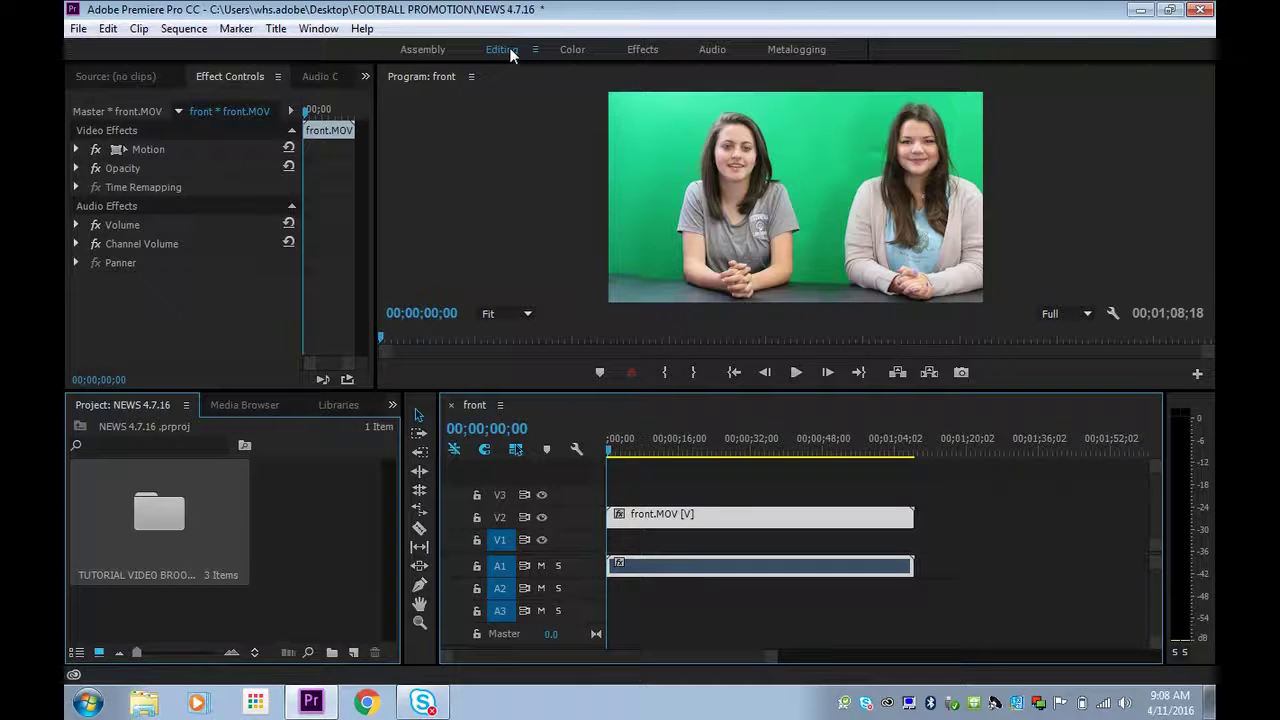
{"action": "left_click", "coordinate": [645, 49]}
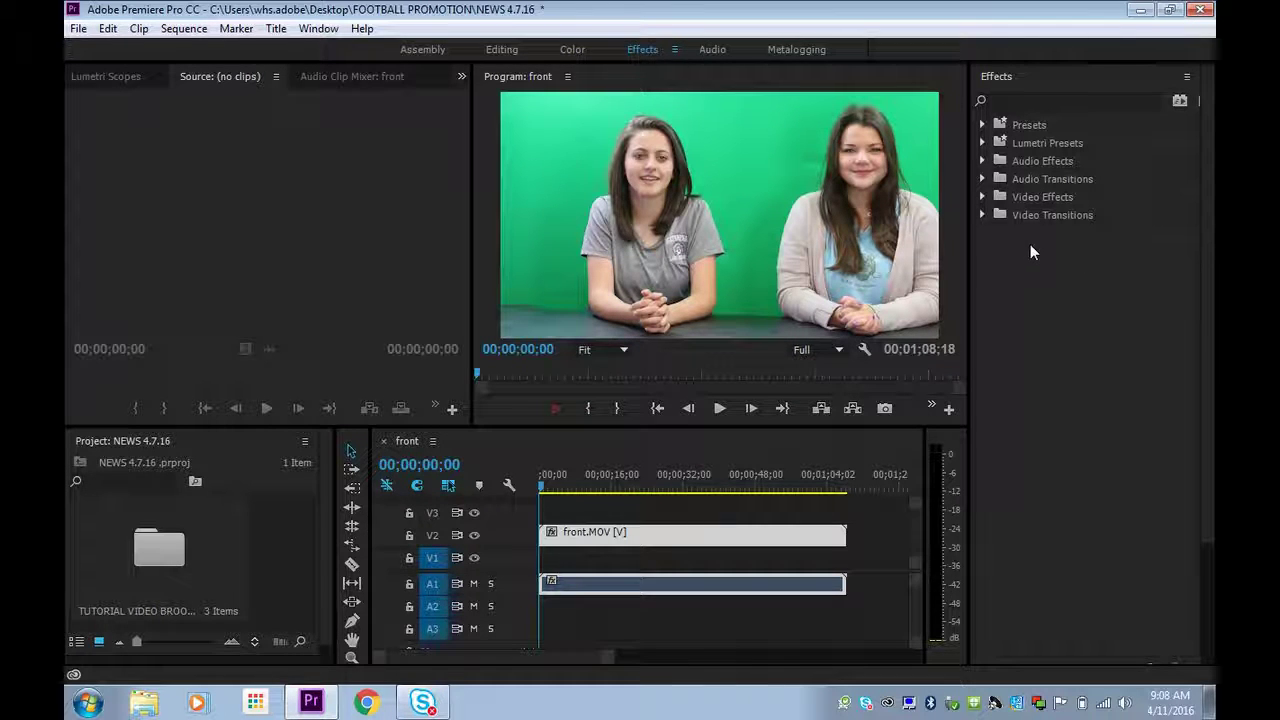
{"action": "left_click", "coordinate": [996, 100]}
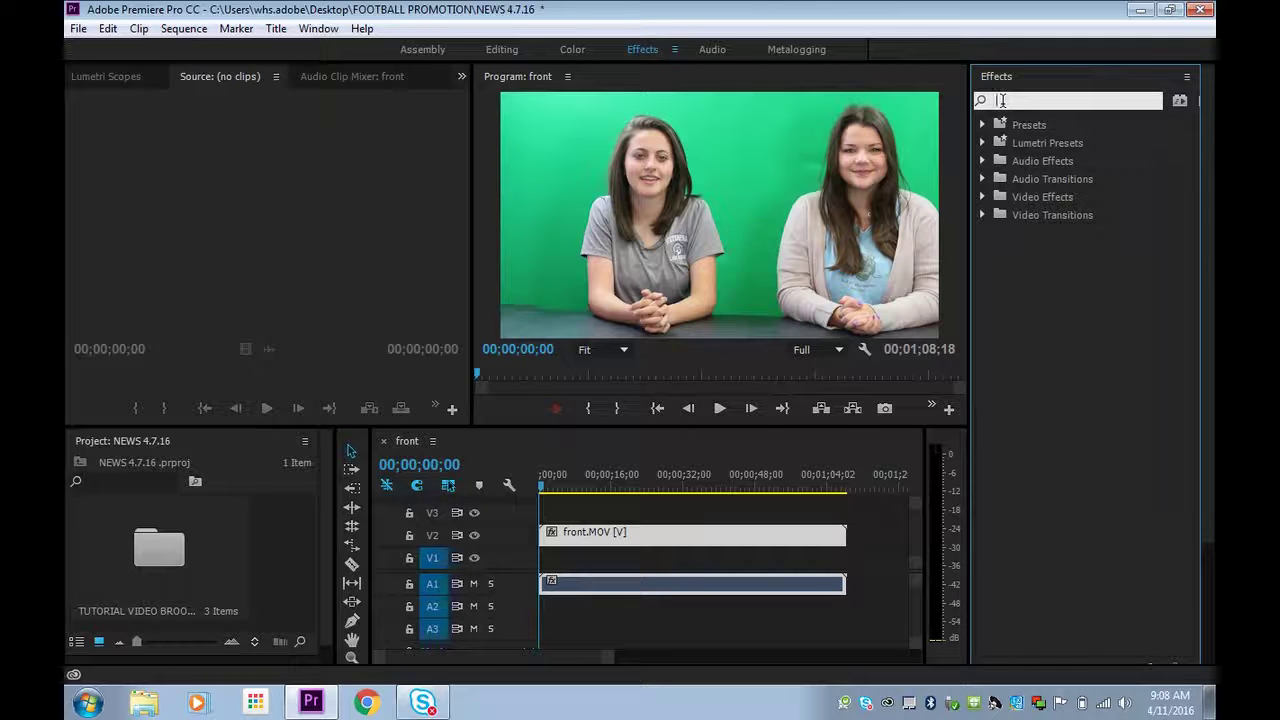
{"action": "type", "text": "KEyi"}
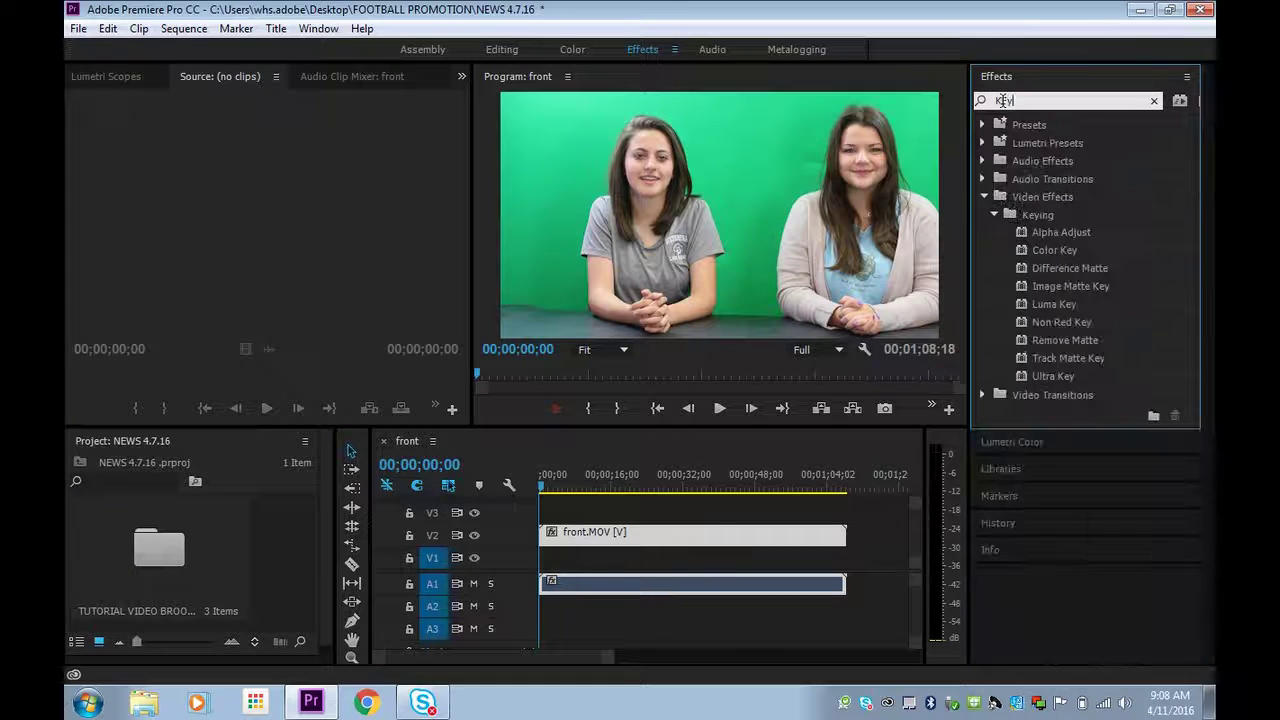
{"action": "type", "text": "ng"}
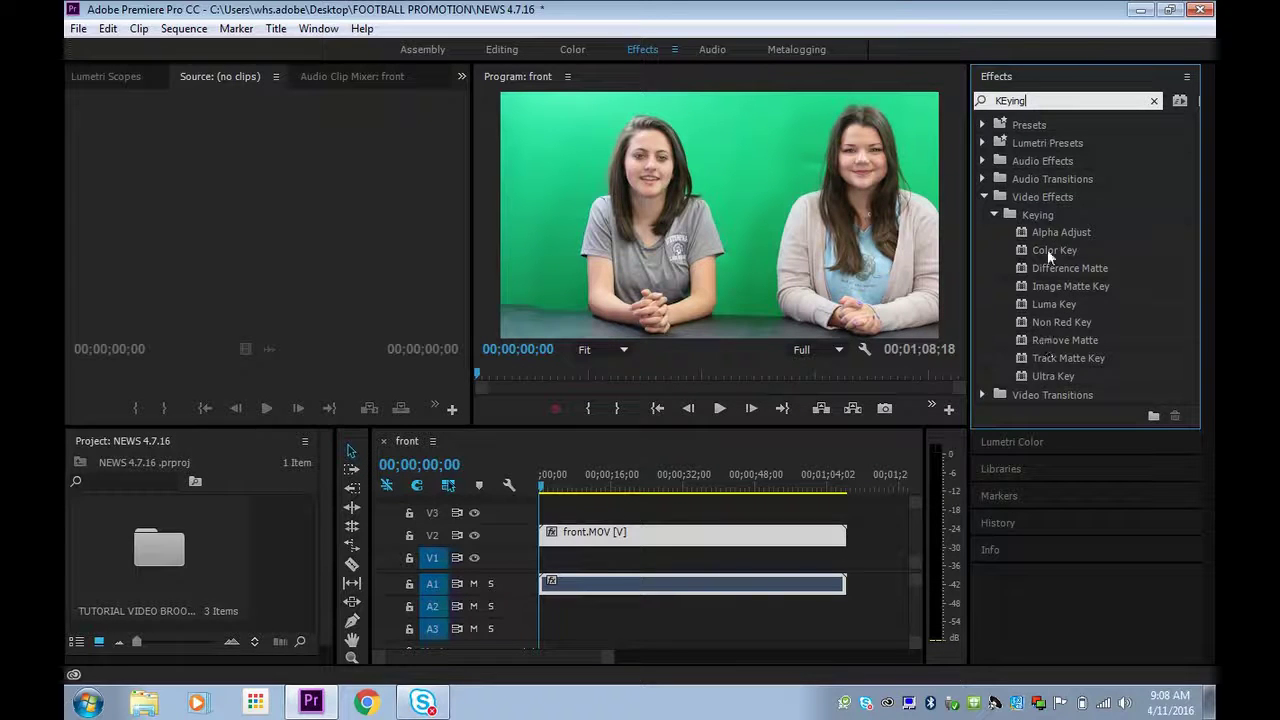
{"action": "left_click_drag", "start_coordinate": [1048, 377], "coordinate": [656, 540]}
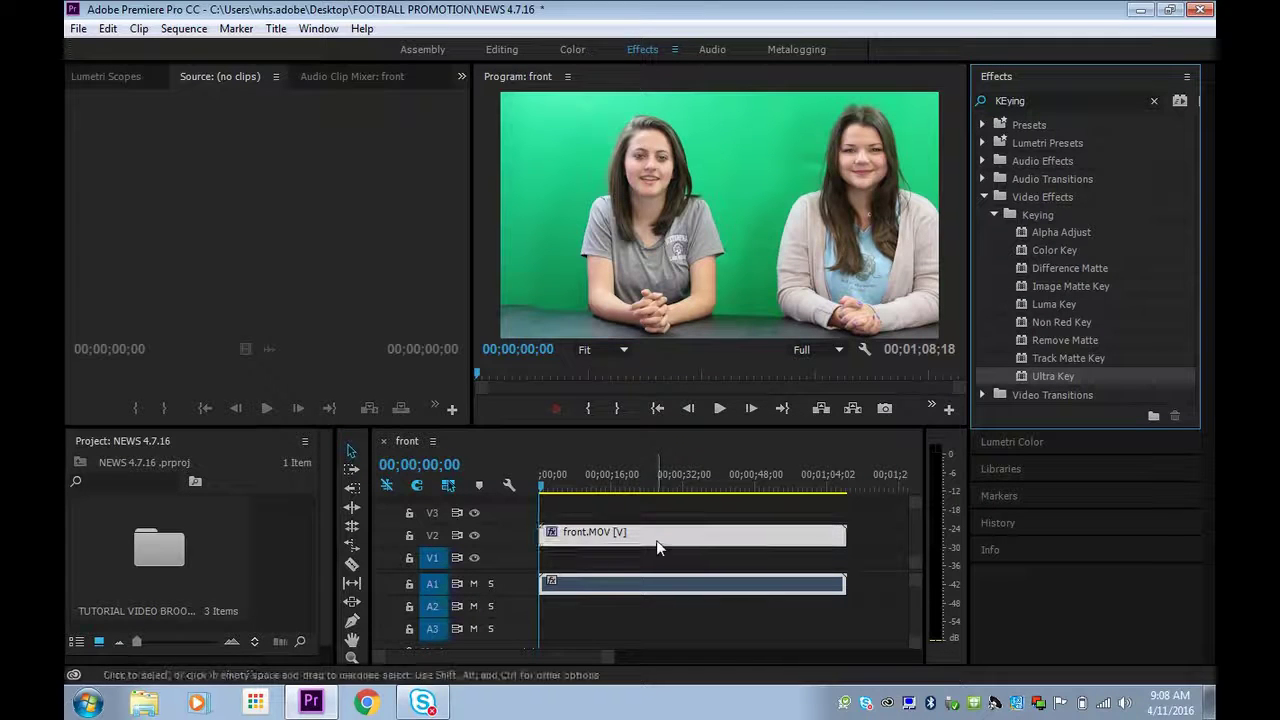
- Show the effect controls of front.MOV and sample the green screen between the two people as Ultra Key's Key Color
{"action": "left_click_drag", "start_coordinate": [546, 487], "coordinate": [570, 488]}
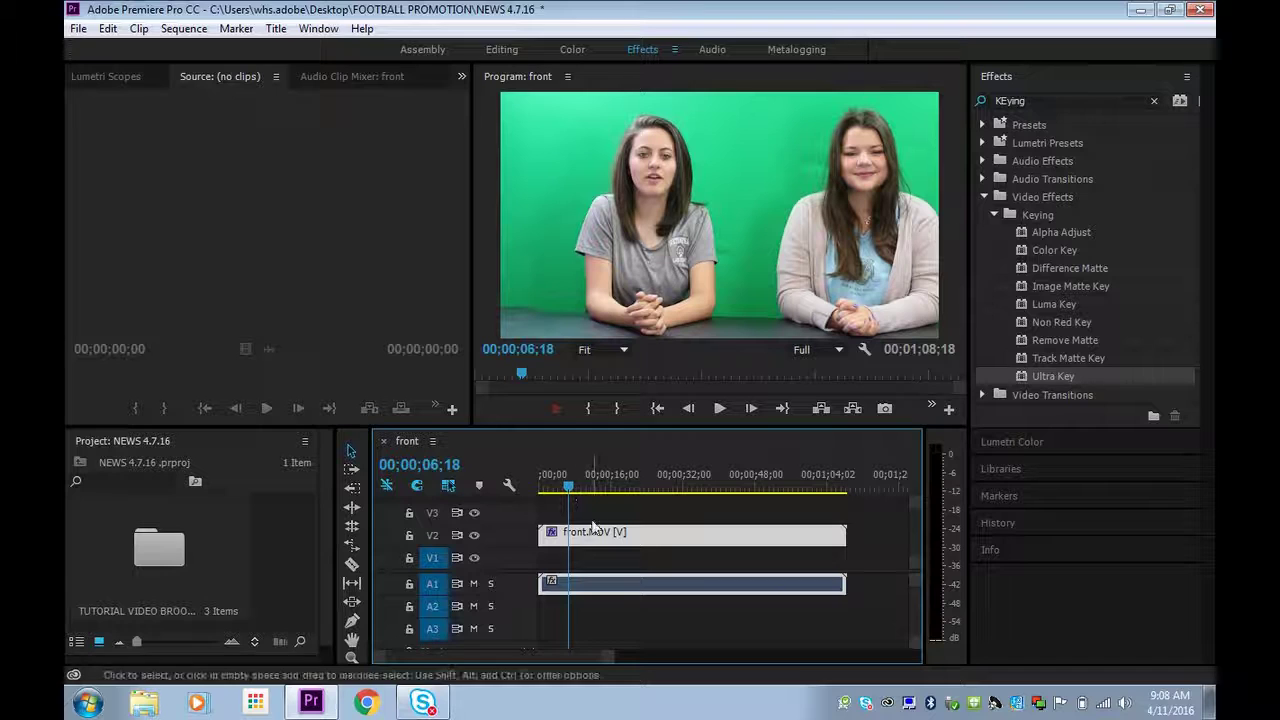
{"action": "left_click", "coordinate": [461, 76]}
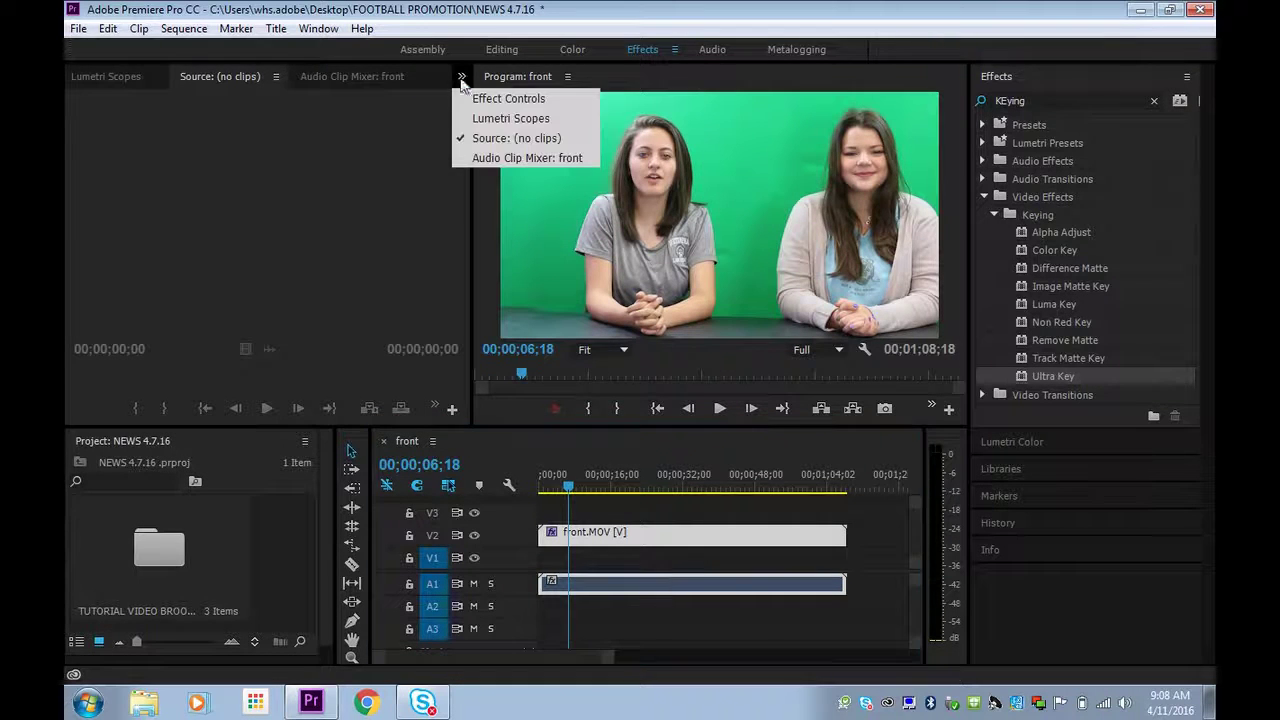
{"action": "left_click", "coordinate": [466, 99]}
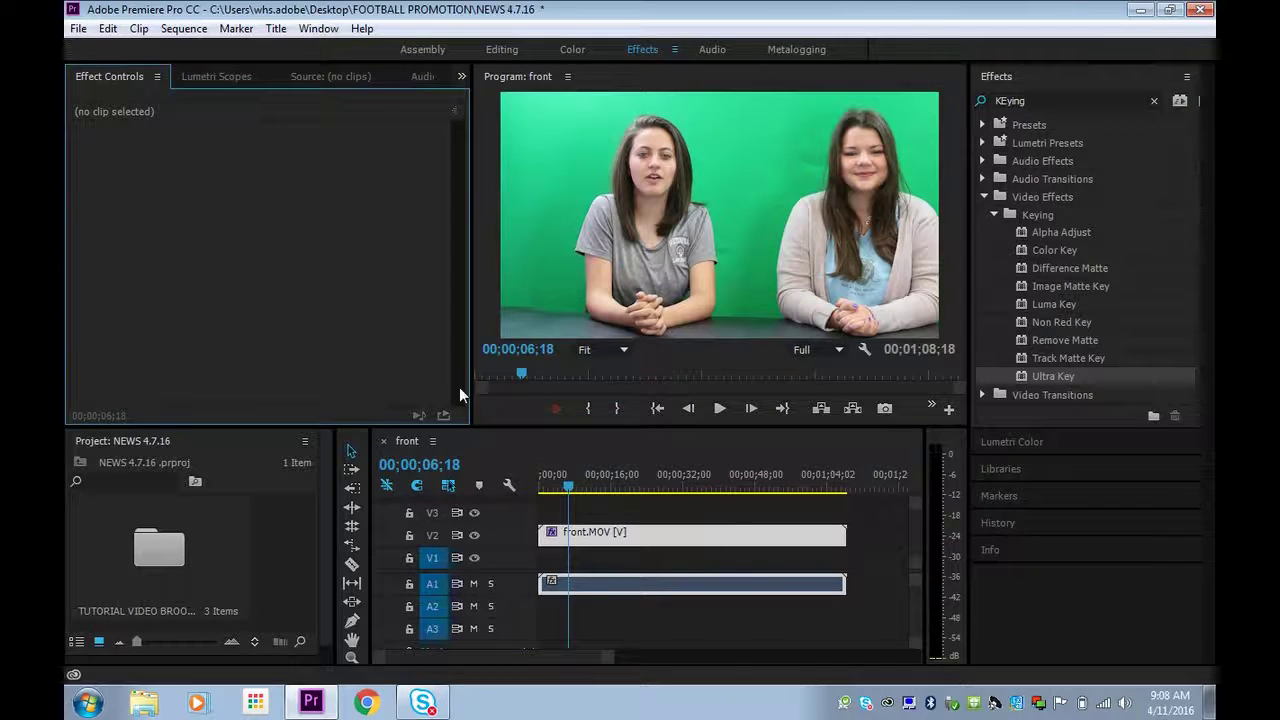
{"action": "left_click", "coordinate": [604, 538]}
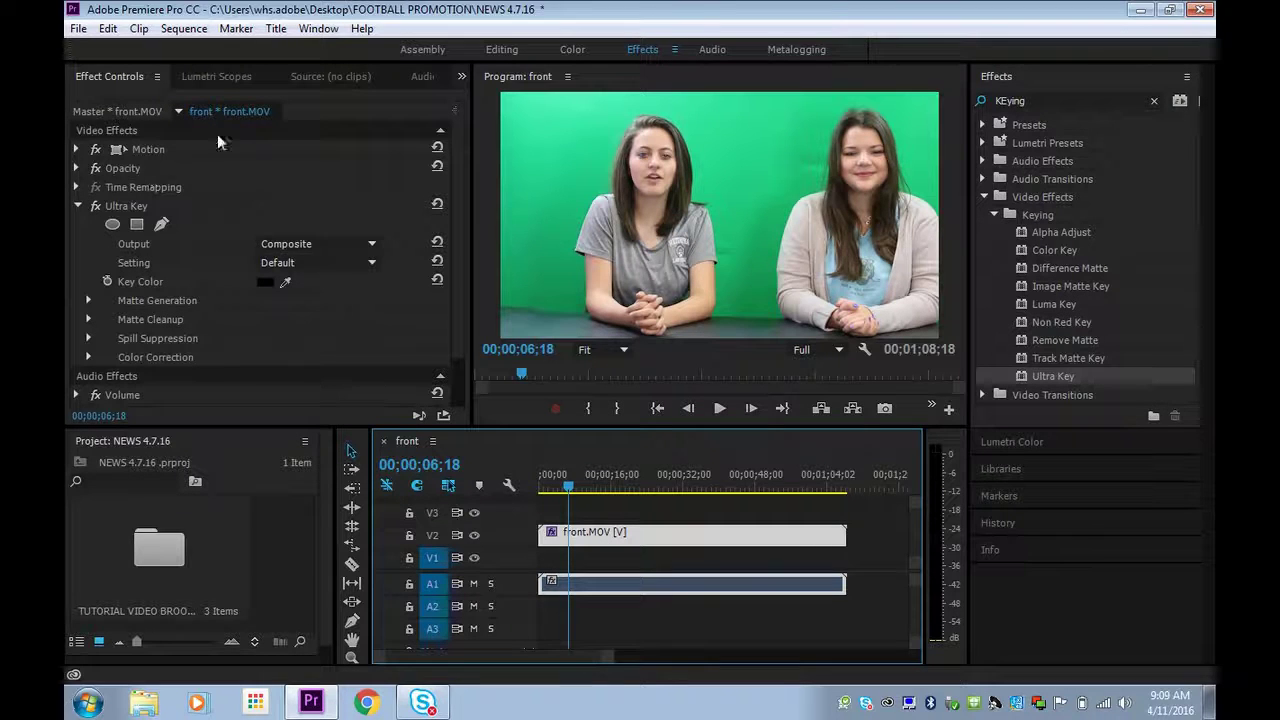
{"action": "left_click_drag", "start_coordinate": [285, 281], "coordinate": [746, 200]}
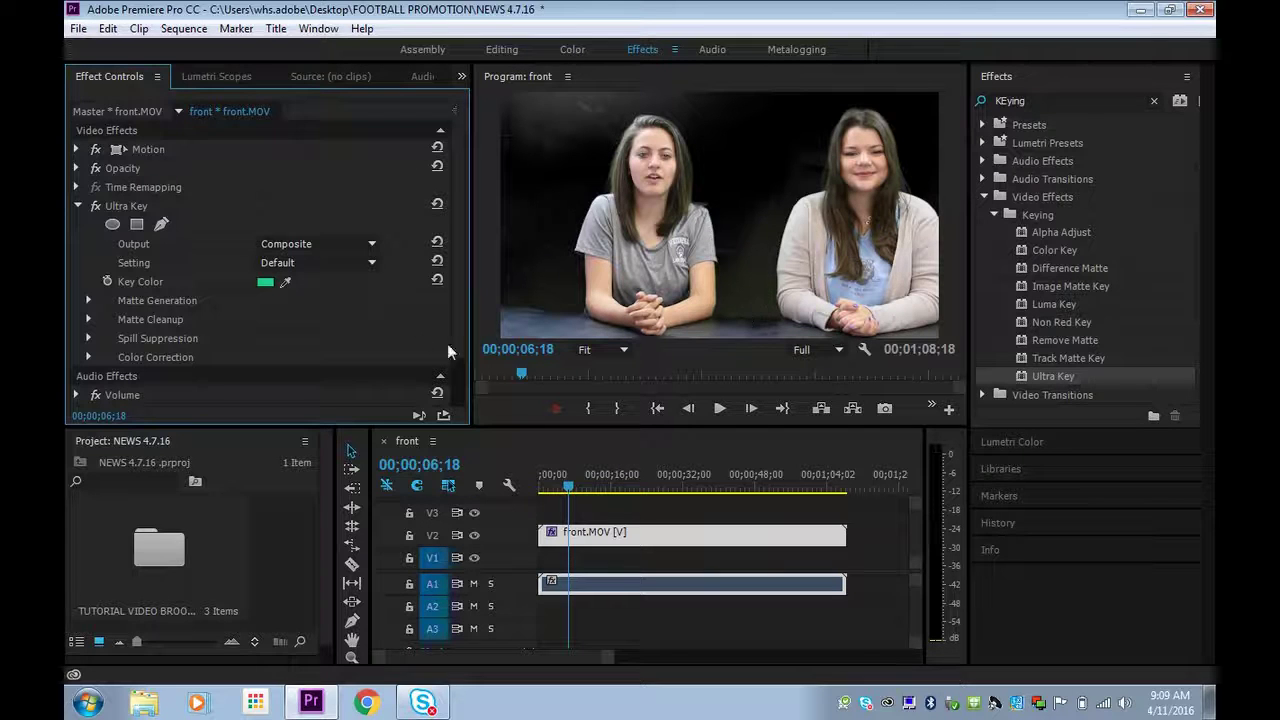
- Set the Pedestal in Ultra Key's Matte Generation settings to 100
{"action": "left_click", "coordinate": [89, 301]}
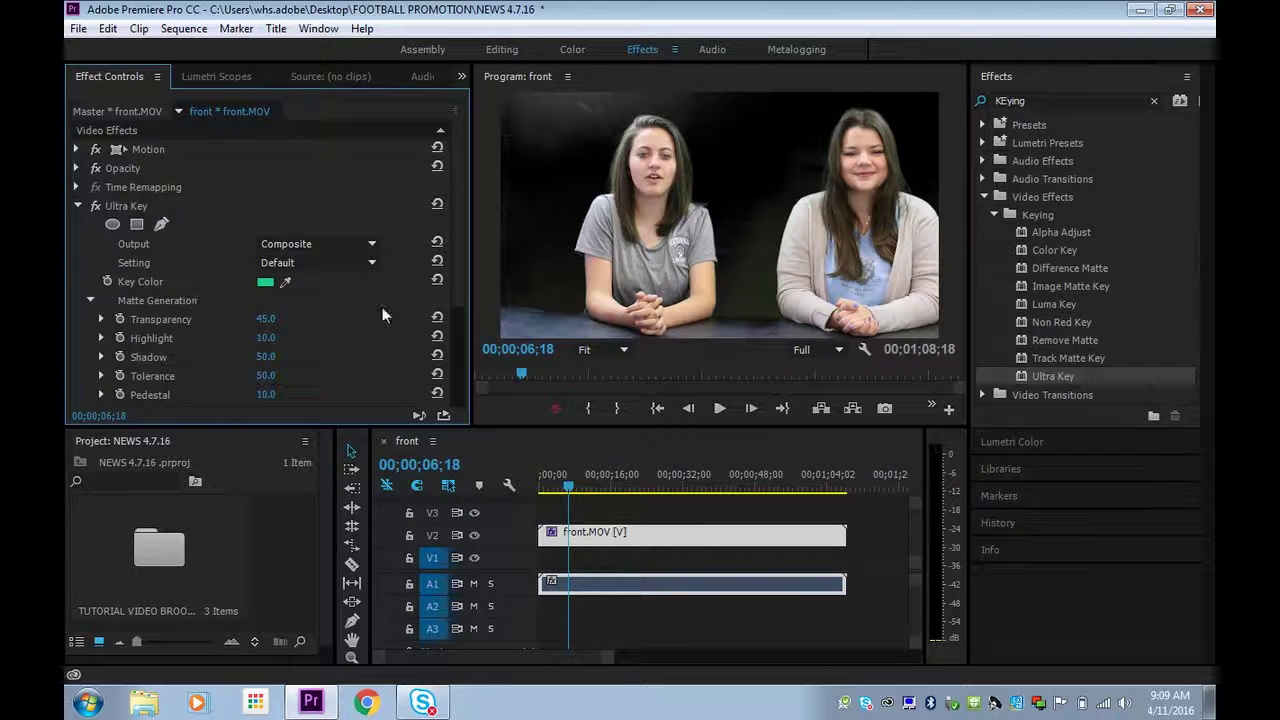
{"action": "scroll", "coordinate": [461, 328], "scroll_direction": "down", "scroll_amount": 2}
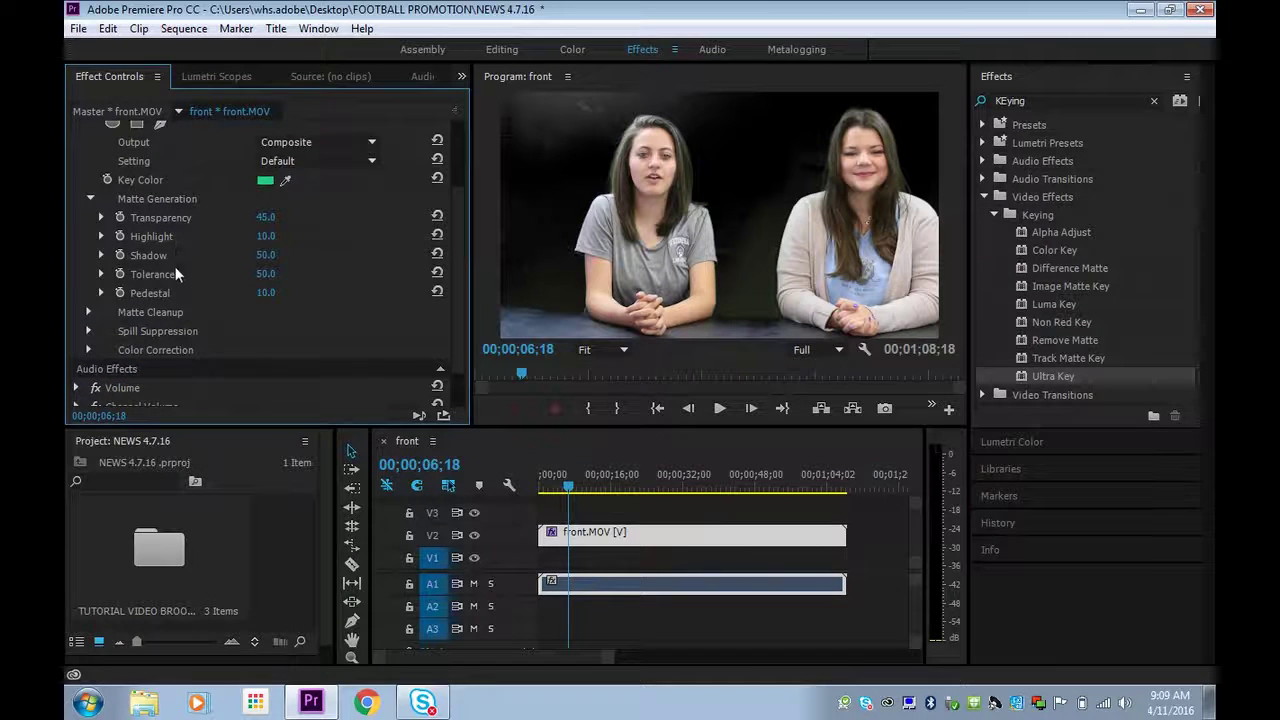
{"action": "left_click", "coordinate": [91, 198]}
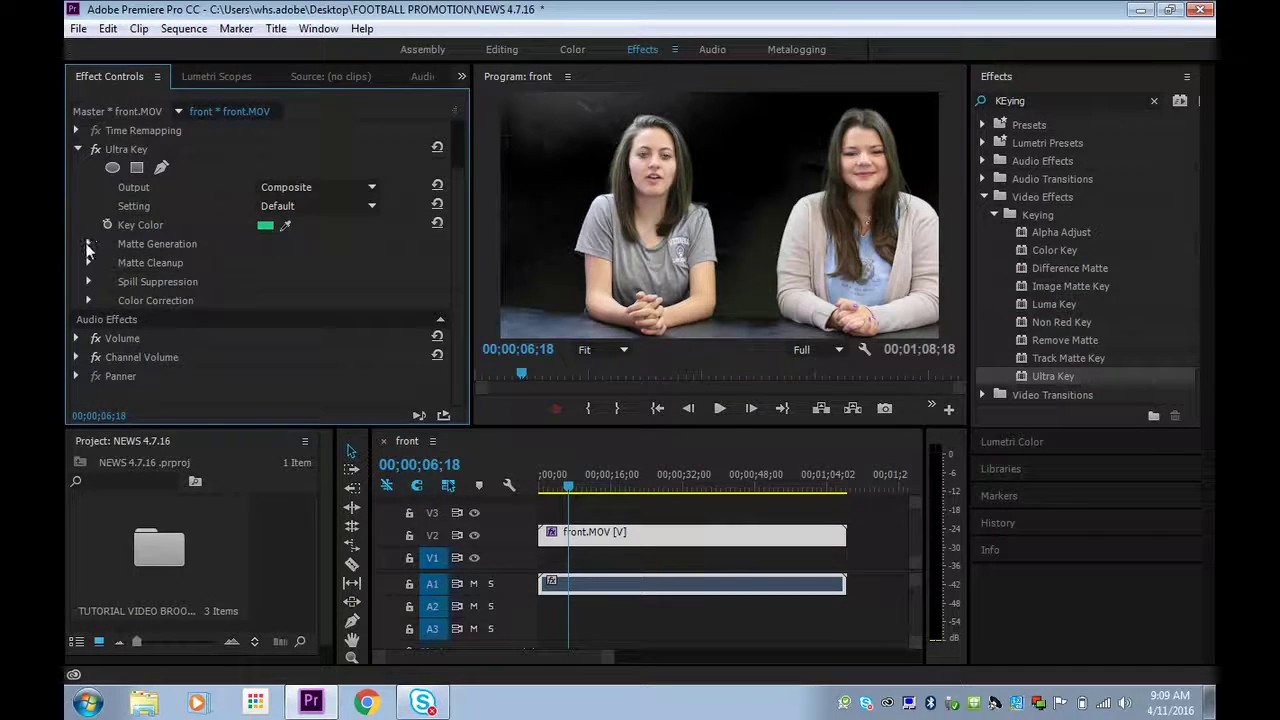
{"action": "left_click", "coordinate": [88, 244]}
{"action": "left_click", "coordinate": [269, 338]}
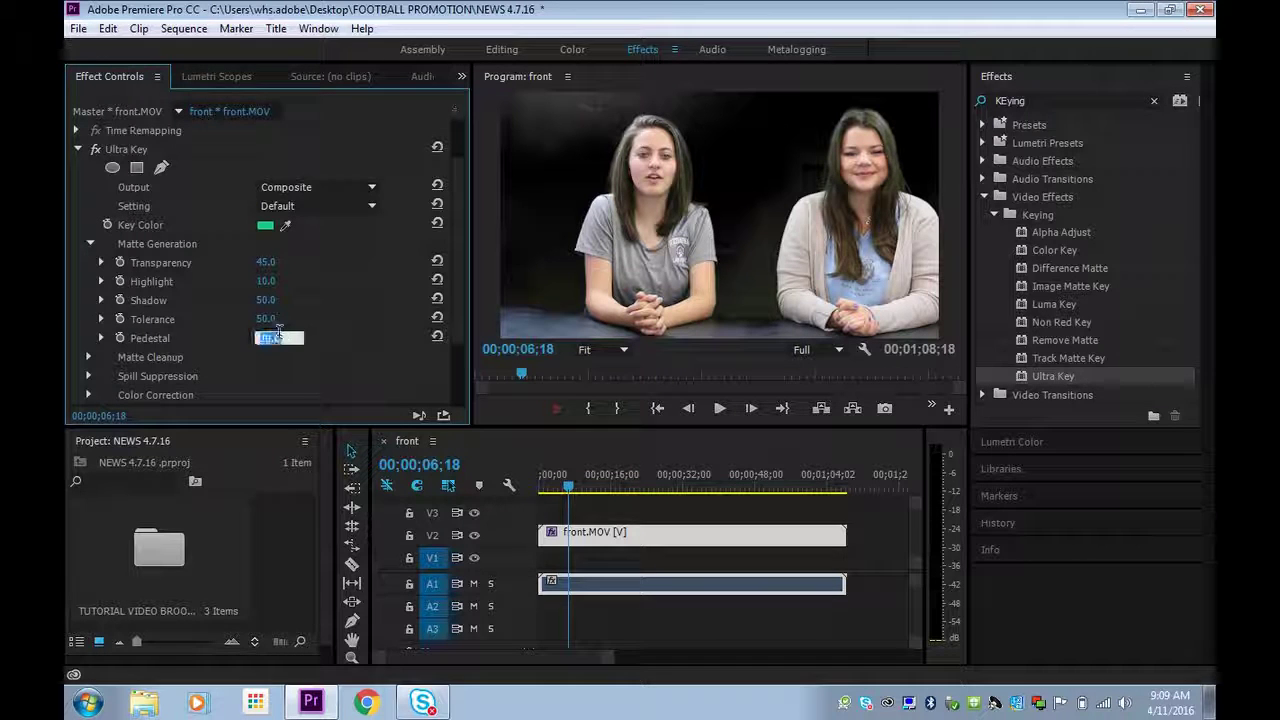
{"action": "type", "text": "16"}
{"action": "key", "text": "Return"}
{"action": "left_click_drag", "start_coordinate": [266, 338], "coordinate": [340, 338]}
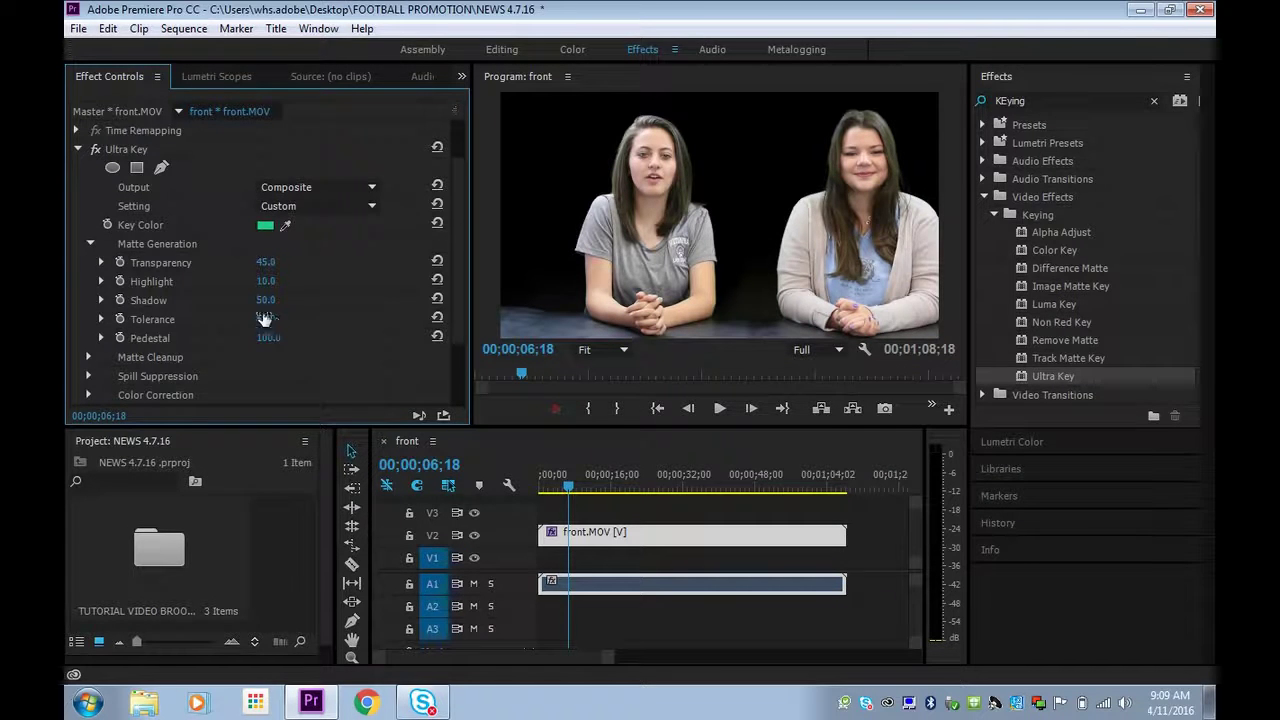
{"action": "left_click", "coordinate": [91, 240]}
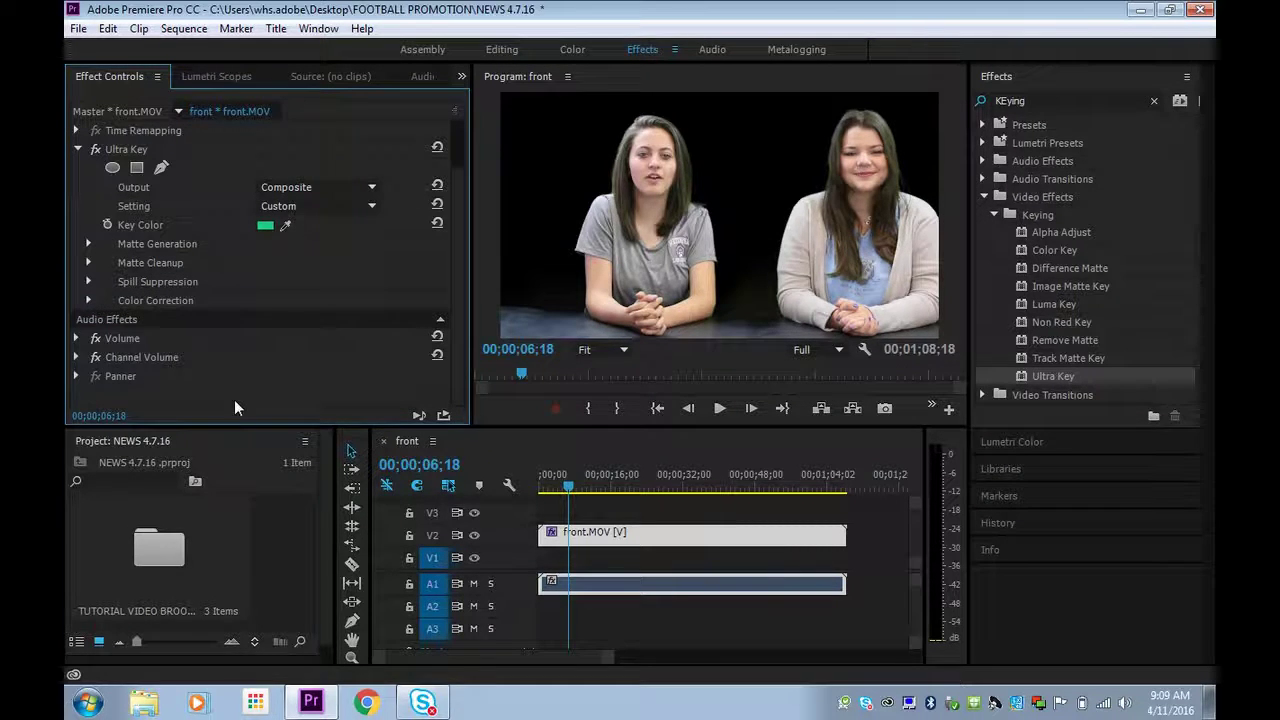
- Place Background.jpeg from the bin at the start of V1 and extend it to the end of the front.MOV clip
{"action": "double_click", "coordinate": [211, 589]}
{"action": "left_click_drag", "start_coordinate": [275, 270], "coordinate": [551, 563]}
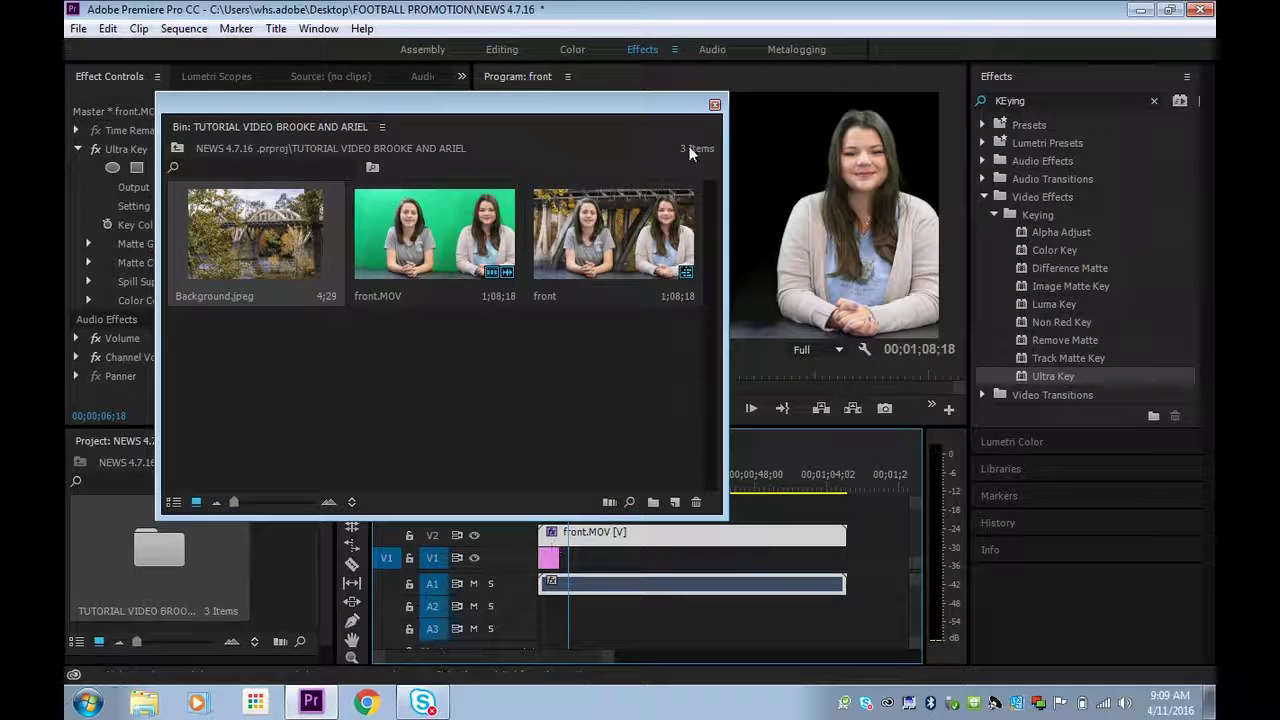
{"action": "left_click", "coordinate": [714, 104]}
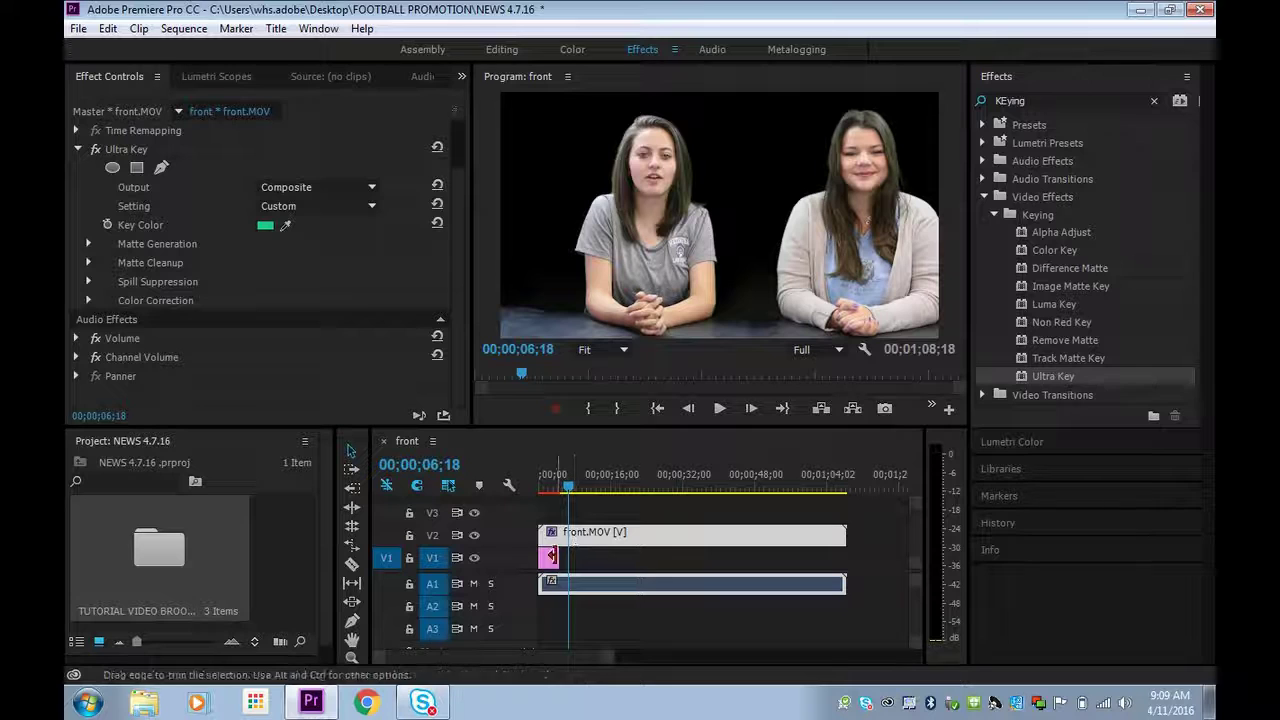
{"action": "left_click_drag", "start_coordinate": [558, 557], "coordinate": [835, 558]}
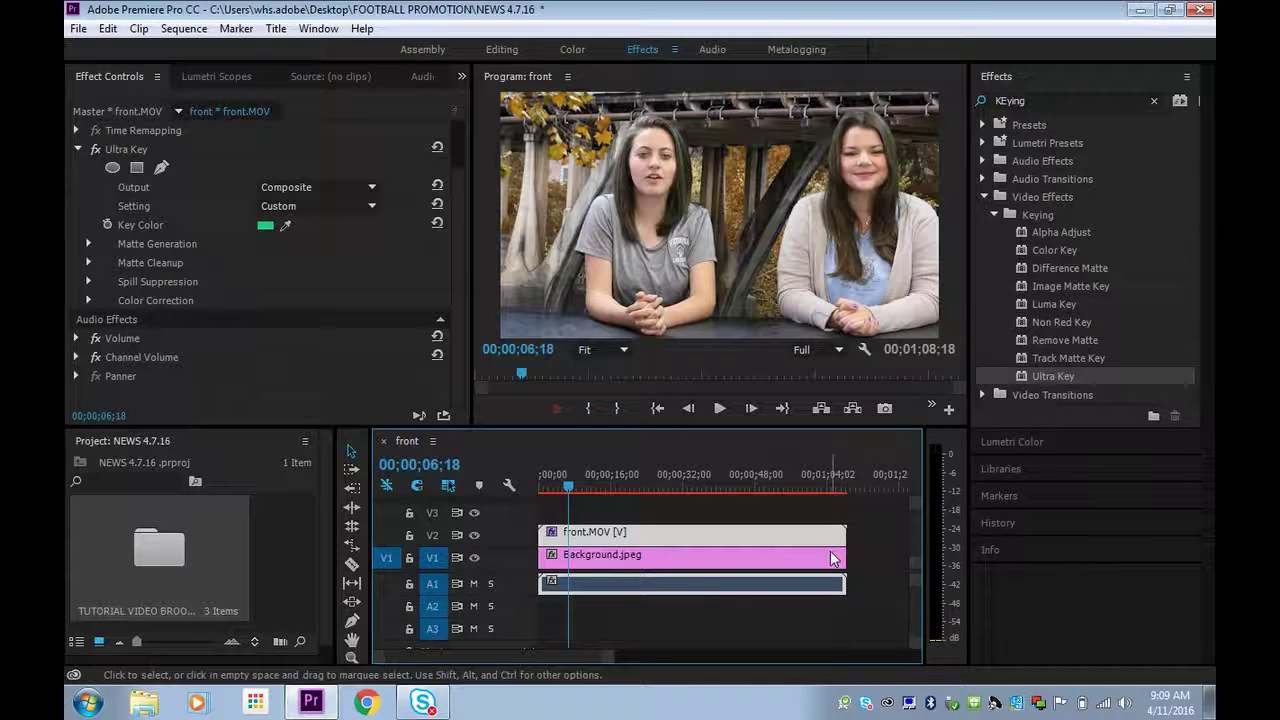
- Apply Set to Frame Size to the Background.jpeg clip on V1
{"action": "double_click", "coordinate": [621, 555]}
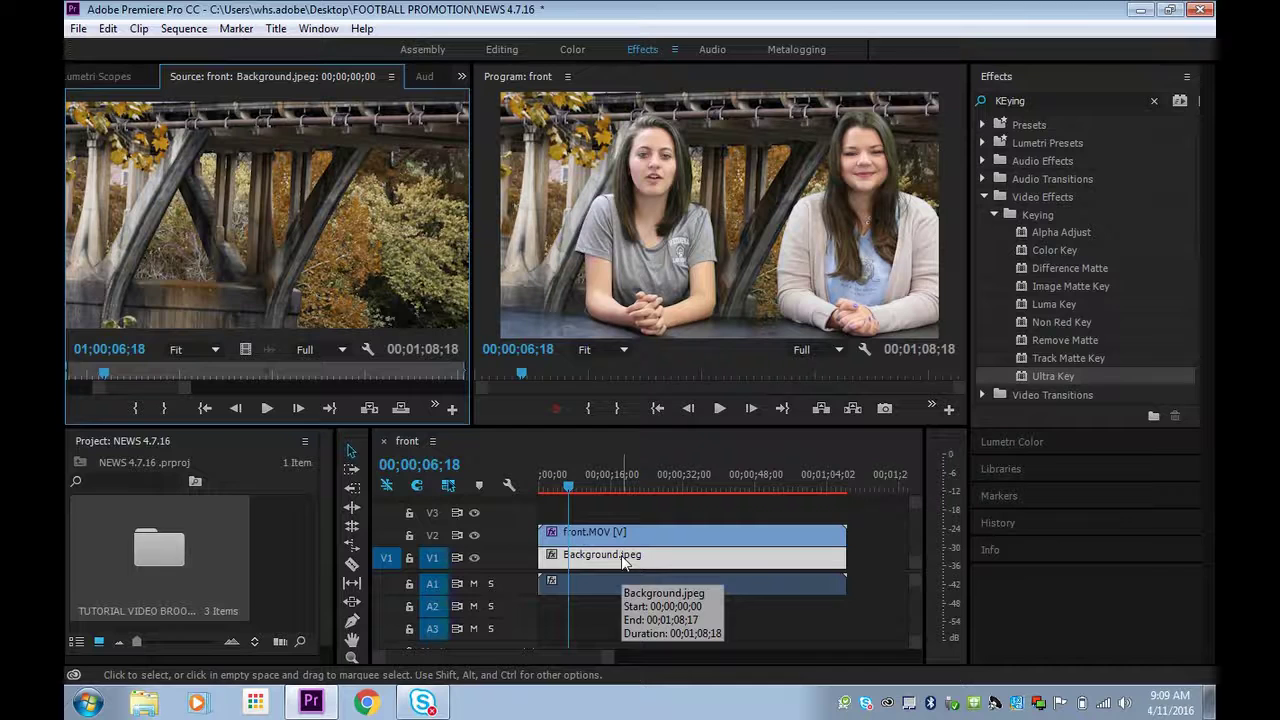
{"action": "right_click", "coordinate": [622, 562]}
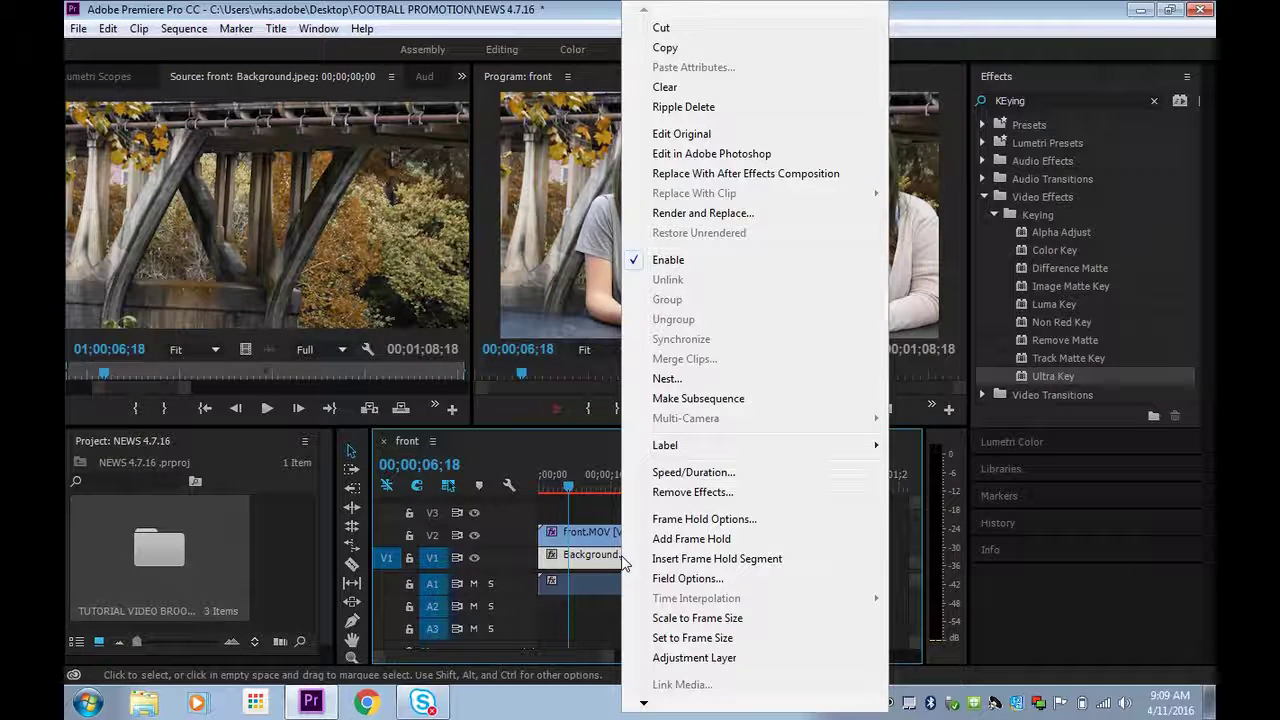
{"action": "left_click", "coordinate": [615, 562]}
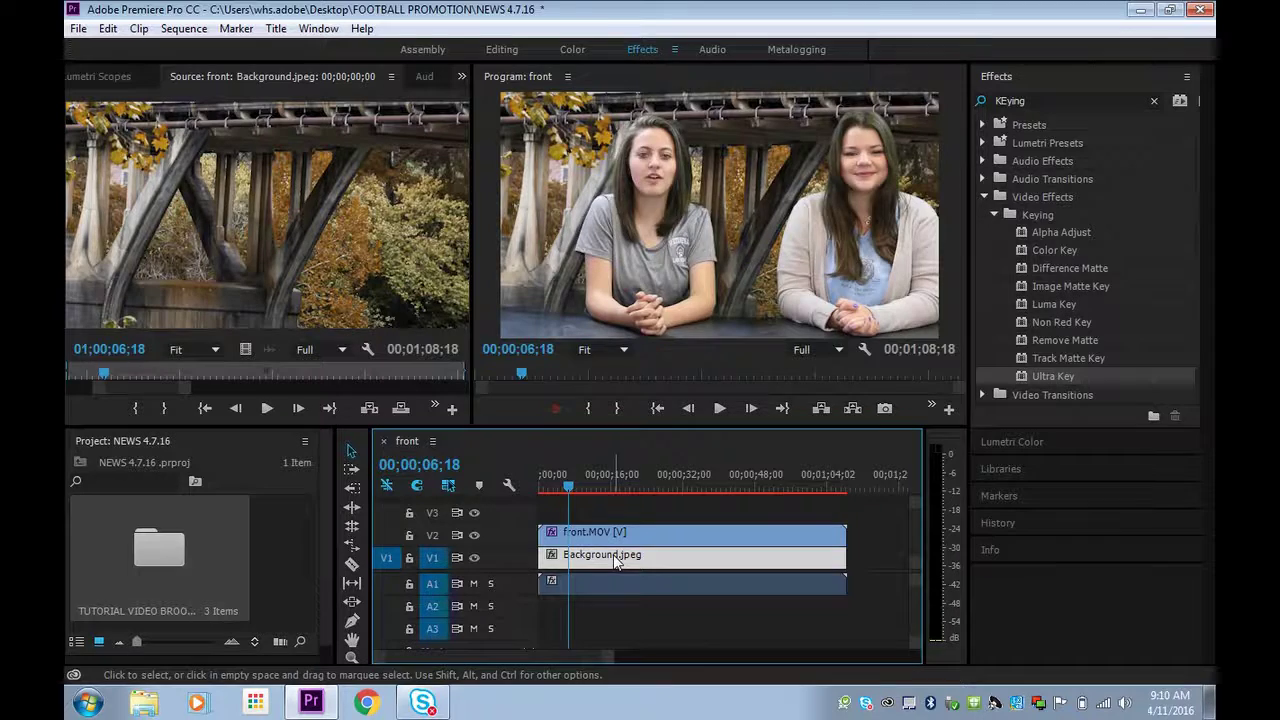
{"action": "right_click", "coordinate": [615, 562]}
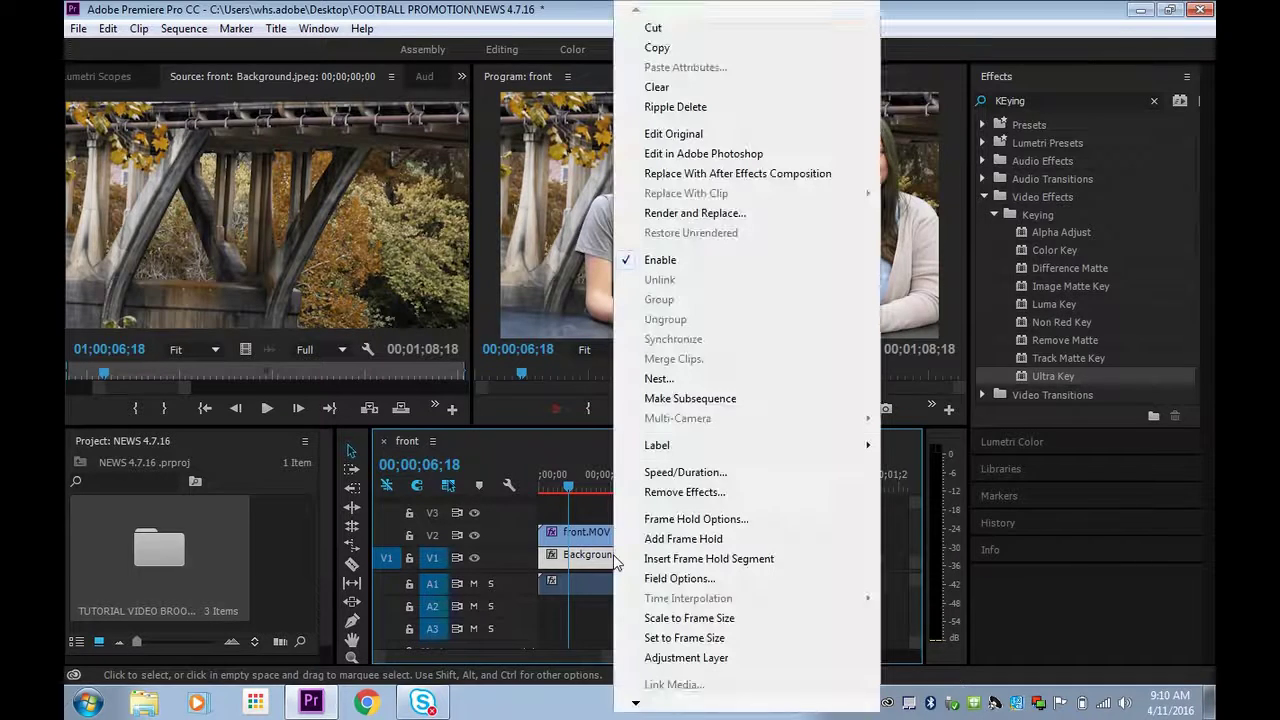
{"action": "left_click", "coordinate": [663, 640]}
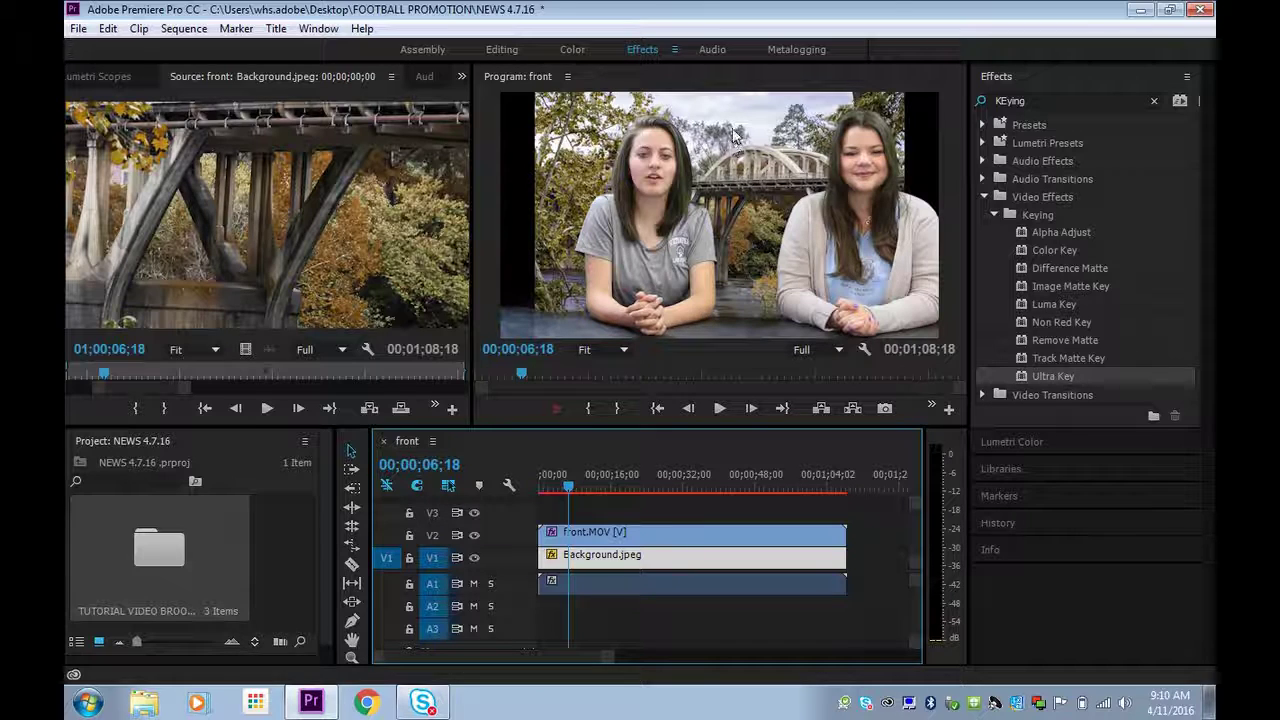
{"action": "right_click", "coordinate": [657, 563]}
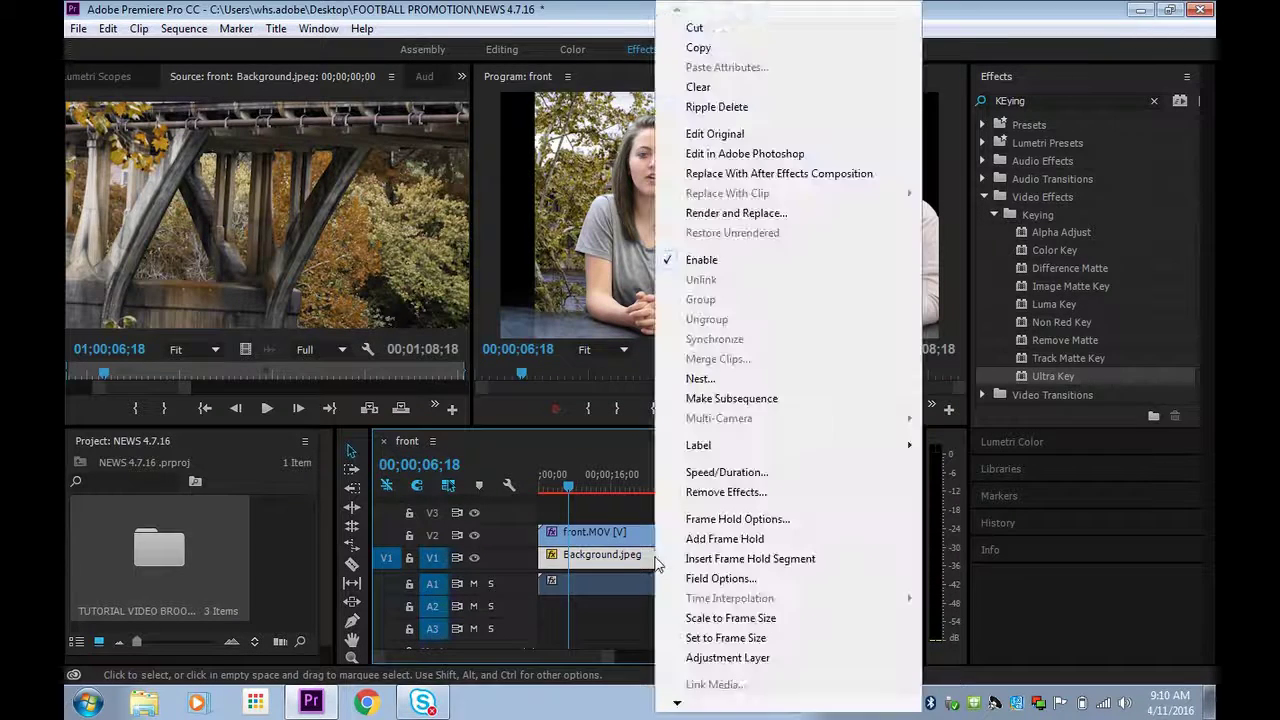
{"action": "left_click", "coordinate": [734, 637]}
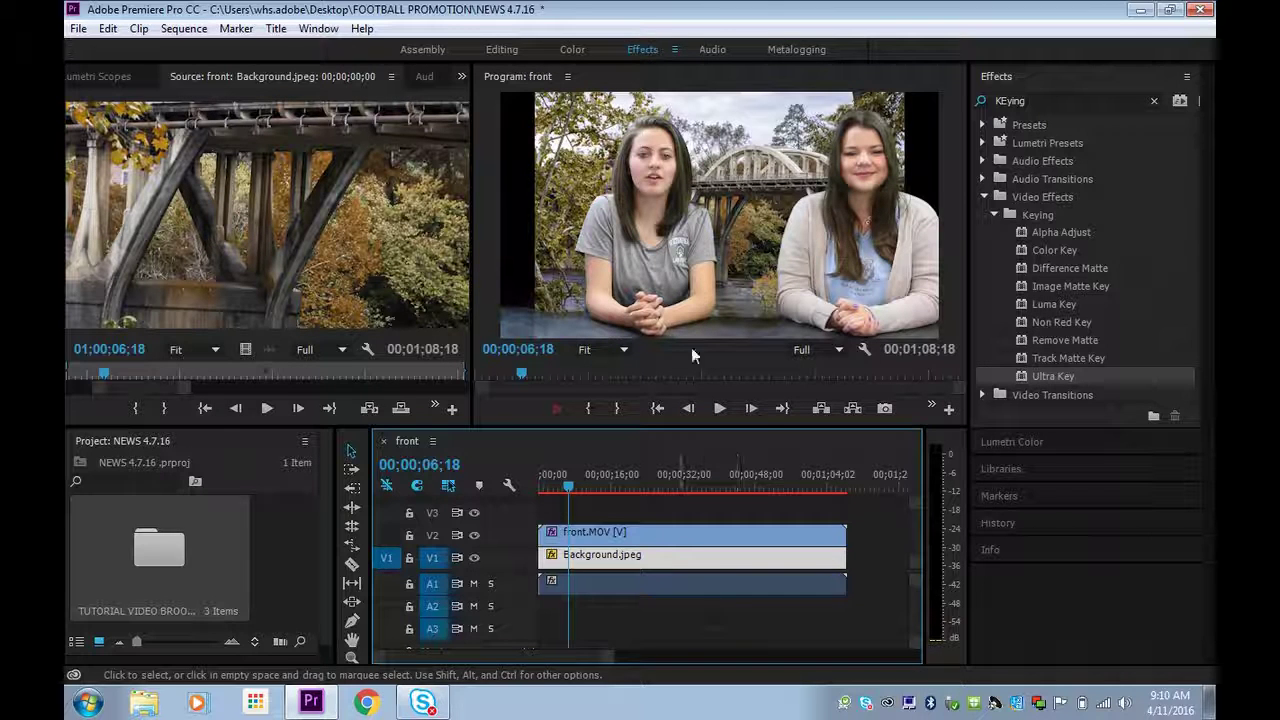
- Shrink the front.MOV footage in the program frame, then widen Background.jpeg until it covers the full frame width
{"action": "left_click", "coordinate": [736, 135]}
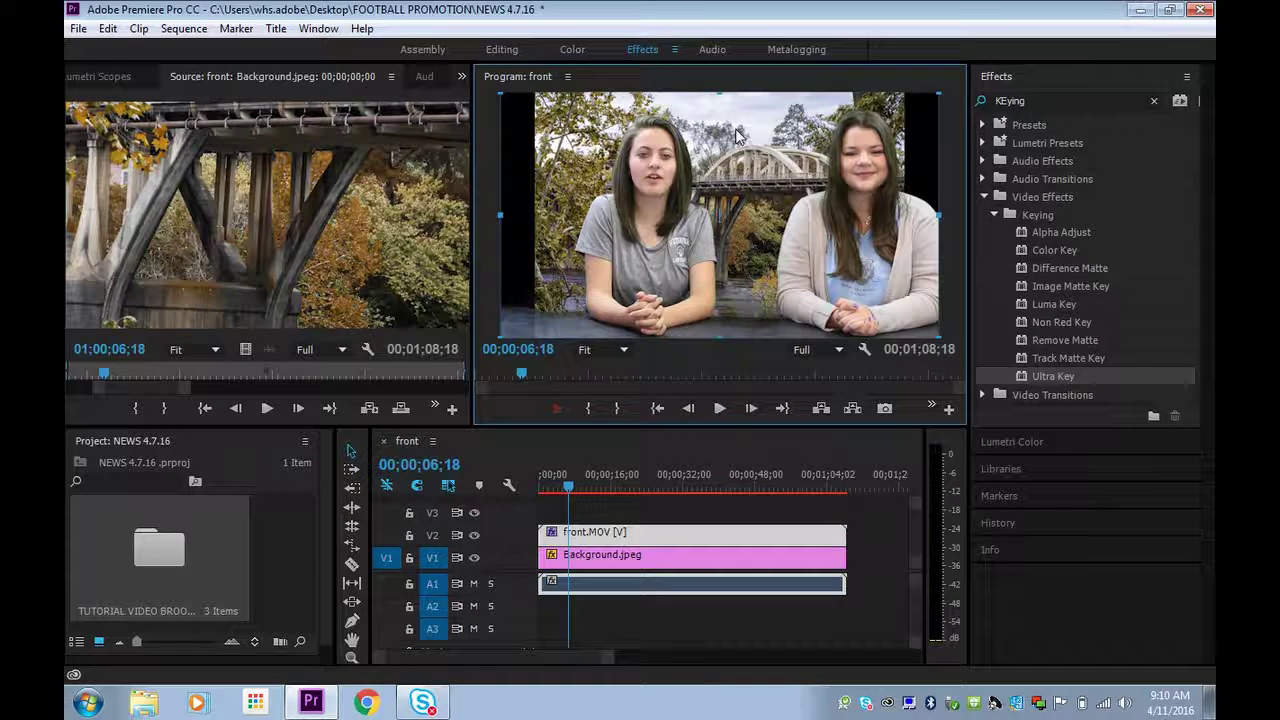
{"action": "left_click_drag", "start_coordinate": [897, 128], "coordinate": [876, 120]}
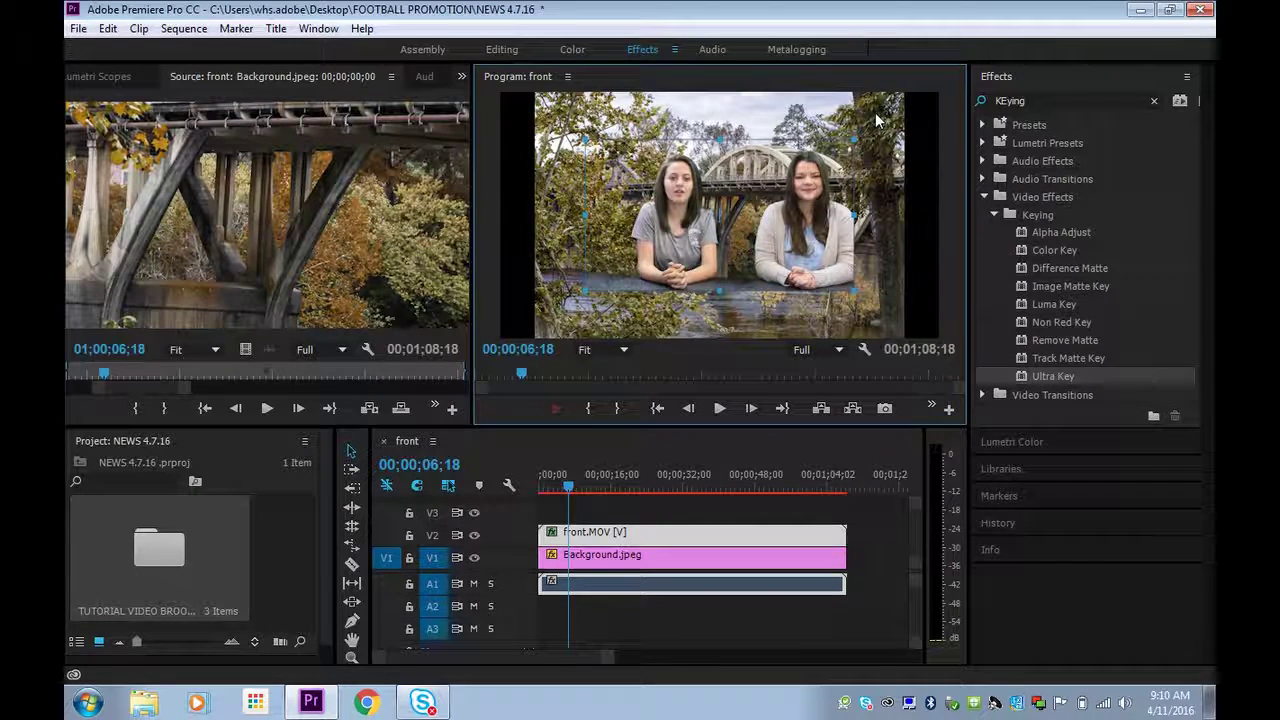
{"action": "left_click", "coordinate": [876, 120]}
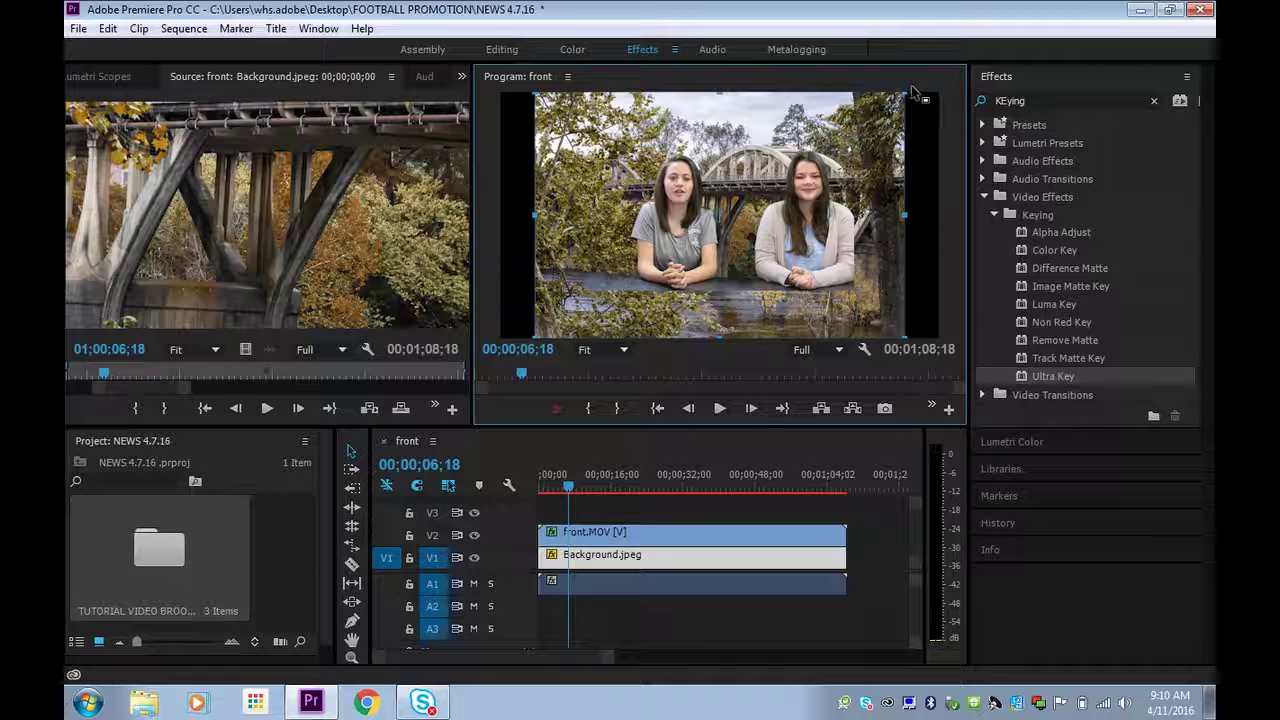
{"action": "left_click_drag", "start_coordinate": [906, 93], "coordinate": [949, 78]}
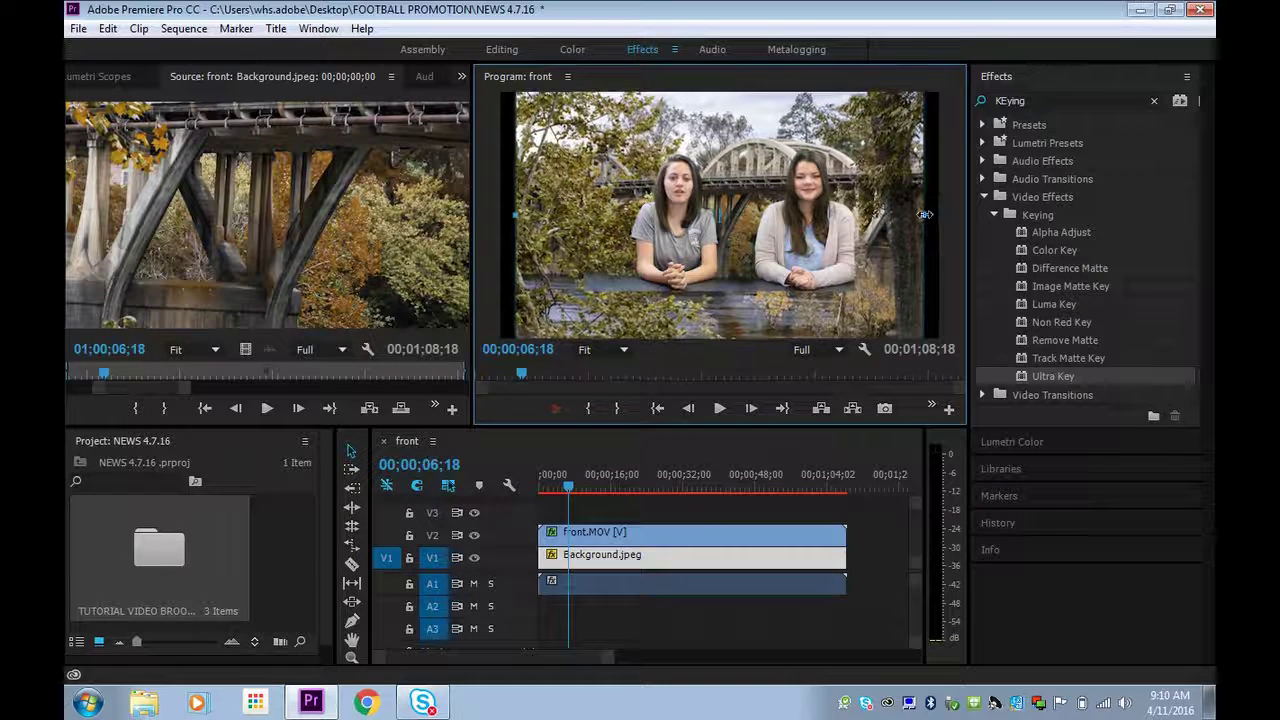
{"action": "left_click_drag", "start_coordinate": [936, 213], "coordinate": [953, 214]}
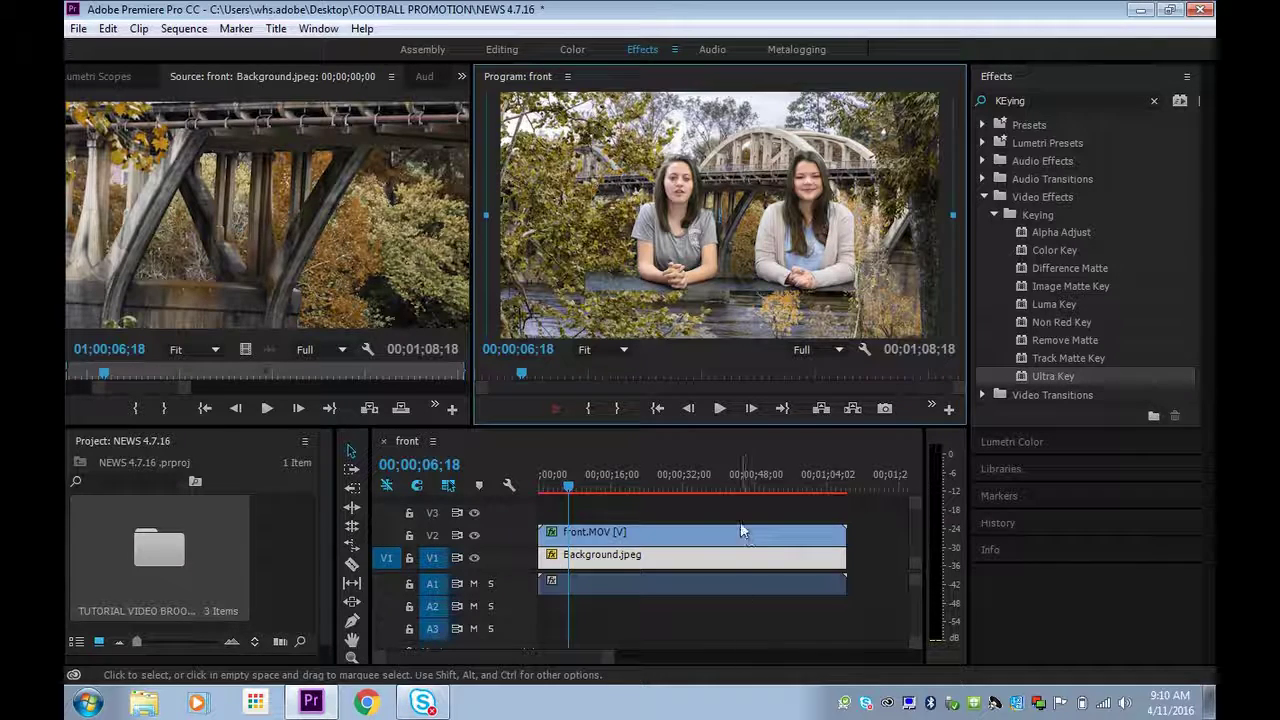
- Enlarge the front.MOV footage over the background and position it so the table reaches the lower edge of the frame
{"action": "left_click", "coordinate": [737, 552]}
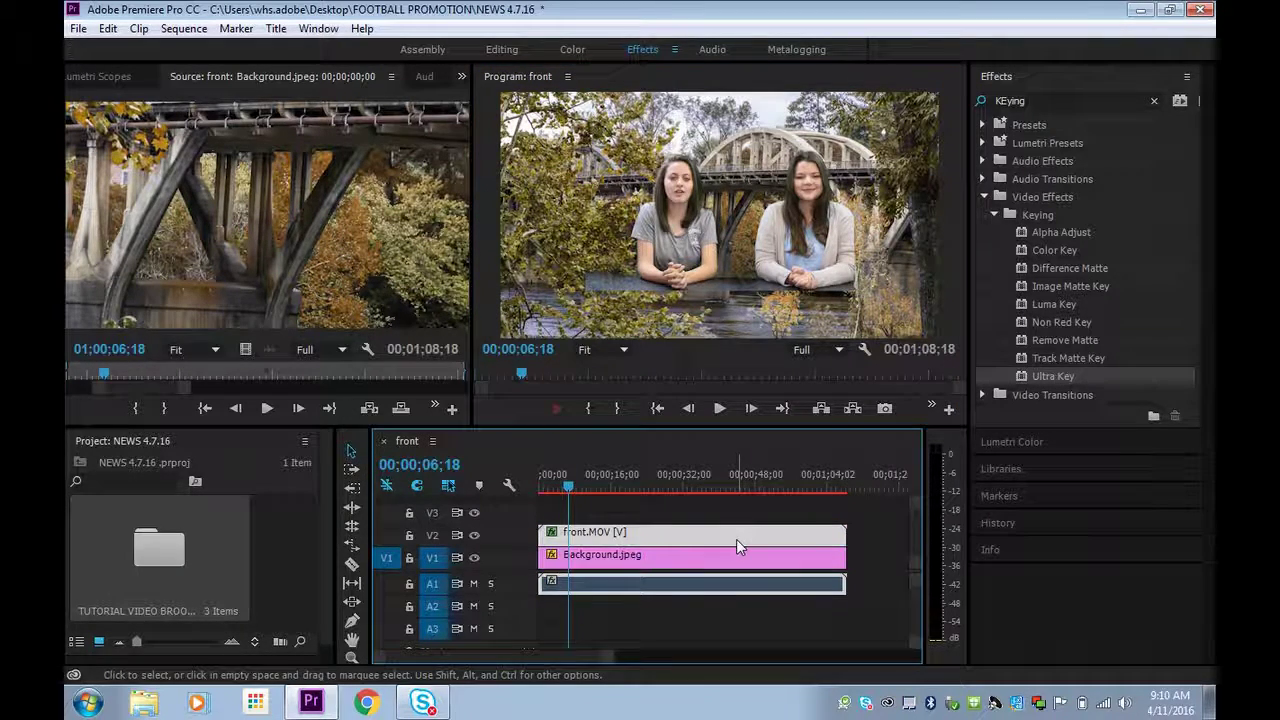
{"action": "left_click", "coordinate": [798, 236]}
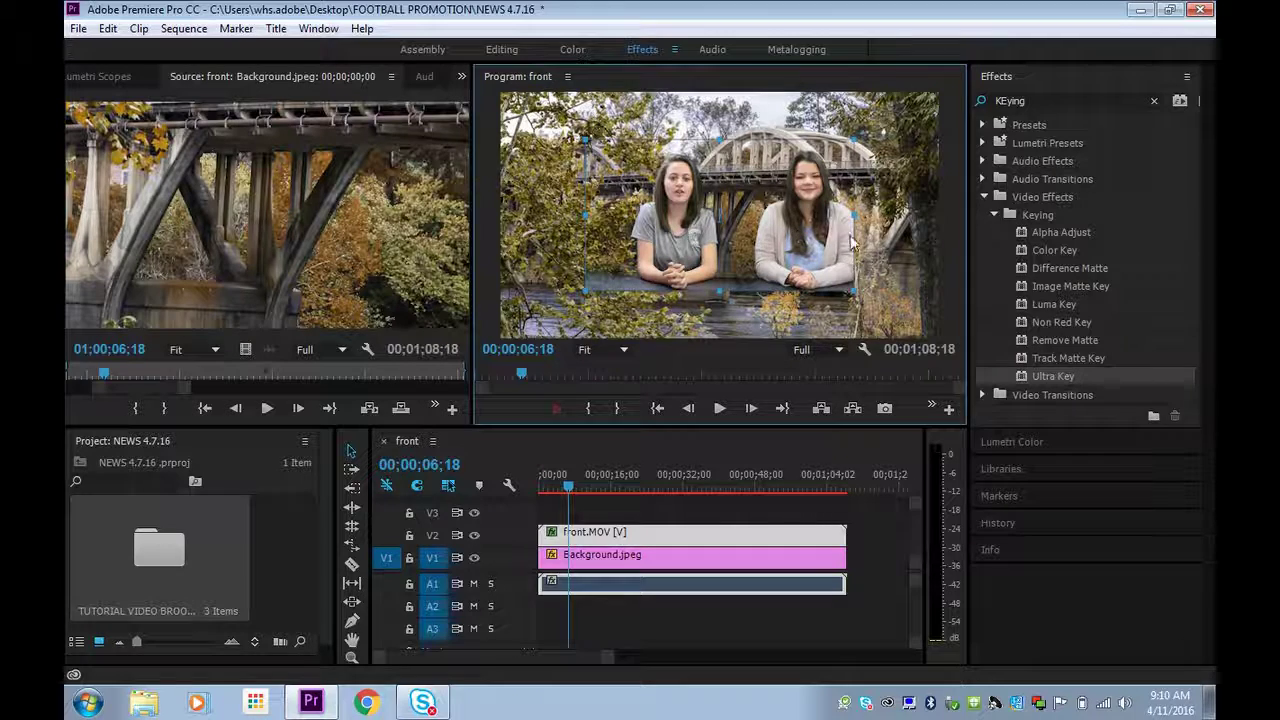
{"action": "left_click_drag", "start_coordinate": [886, 222], "coordinate": [893, 148]}
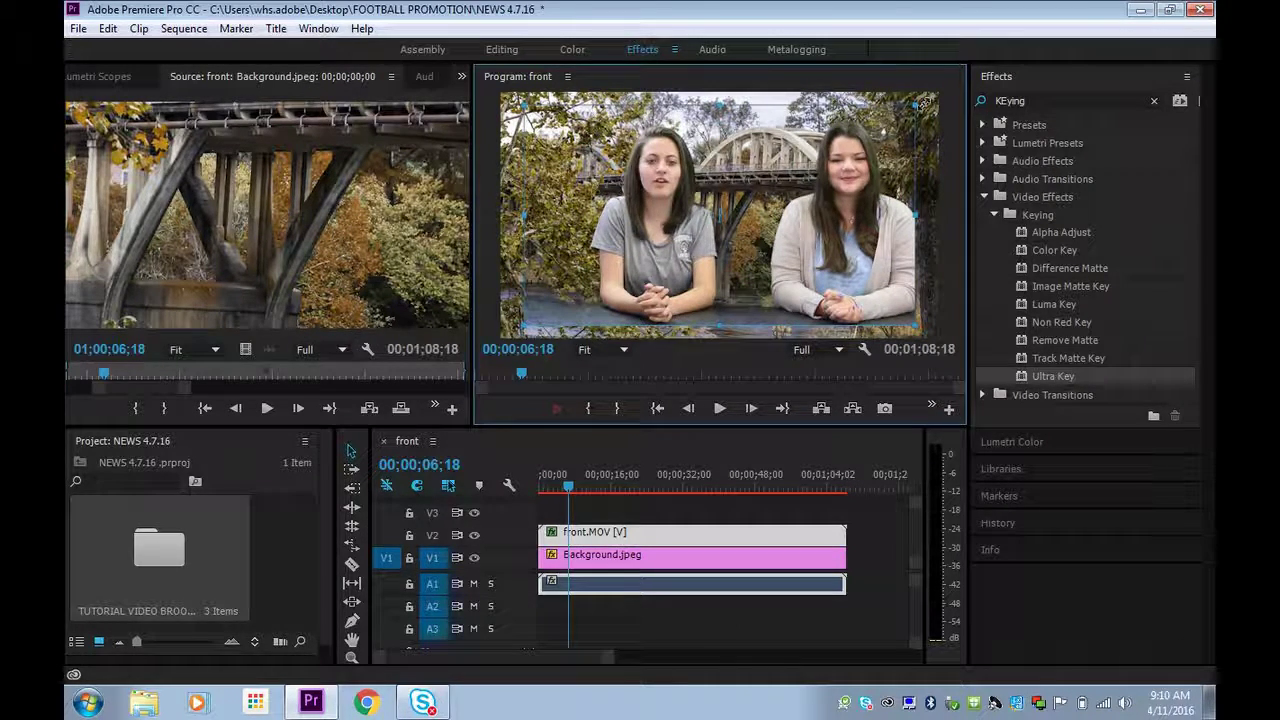
{"action": "left_click_drag", "start_coordinate": [924, 103], "coordinate": [840, 223]}
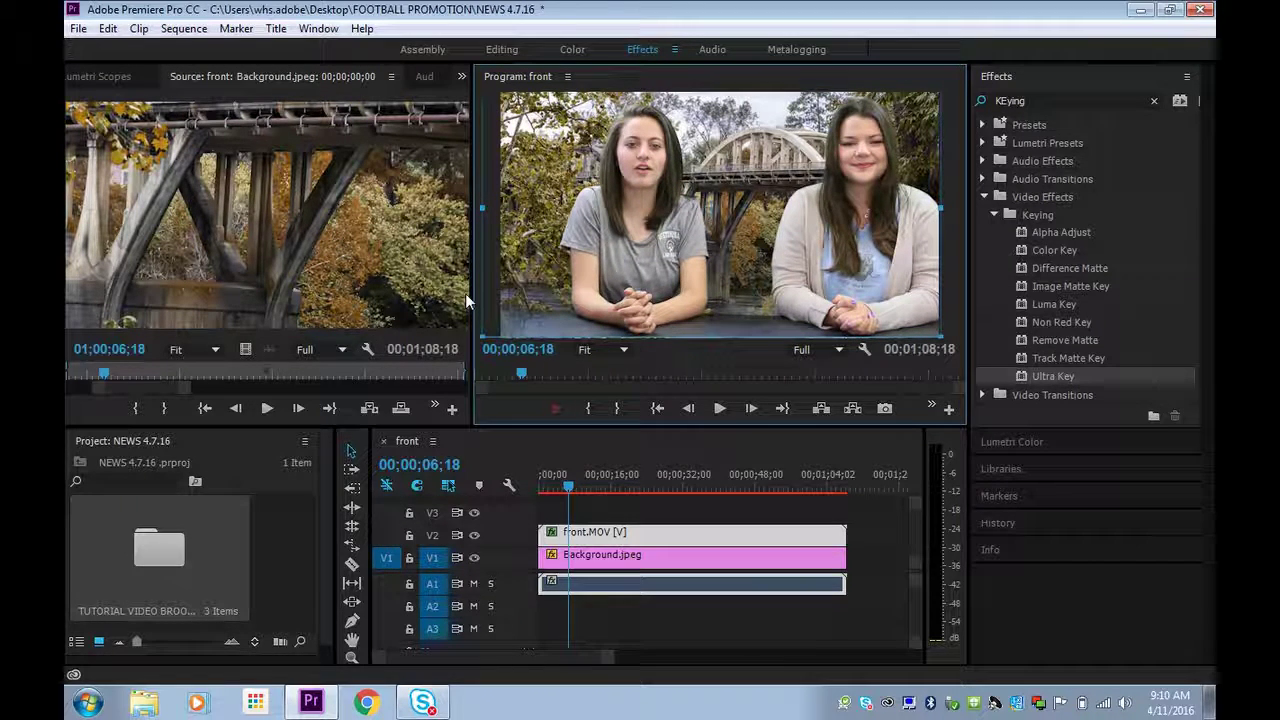
- Open the media export settings for the front sequence and choose Windows Media as the format
{"action": "left_click", "coordinate": [493, 452]}
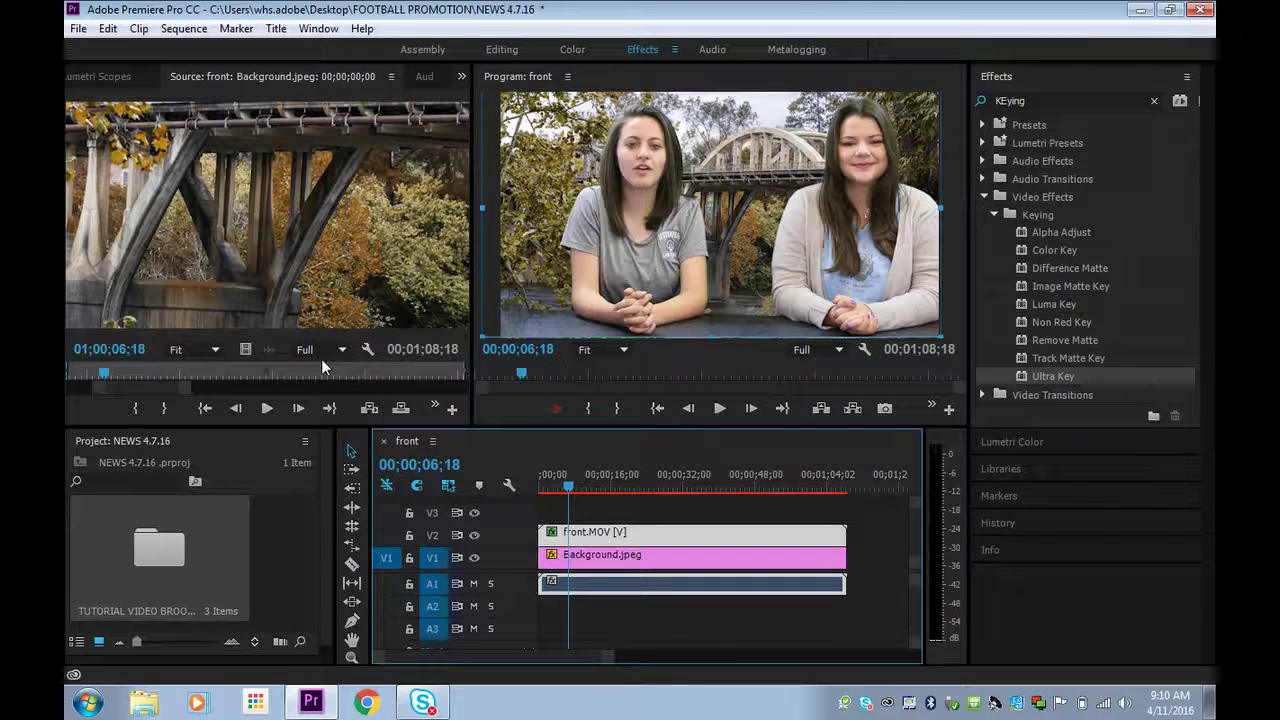
{"action": "left_click", "coordinate": [80, 30]}
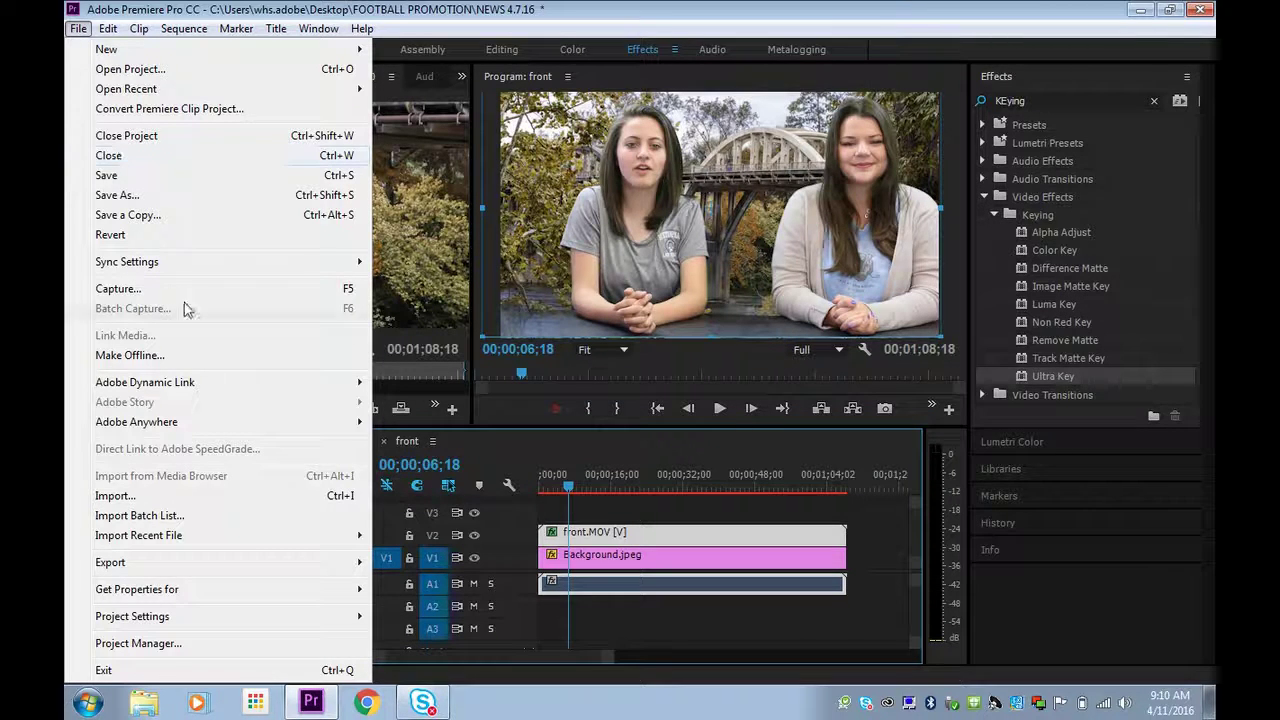
{"action": "mouse_move", "coordinate": [253, 575]}
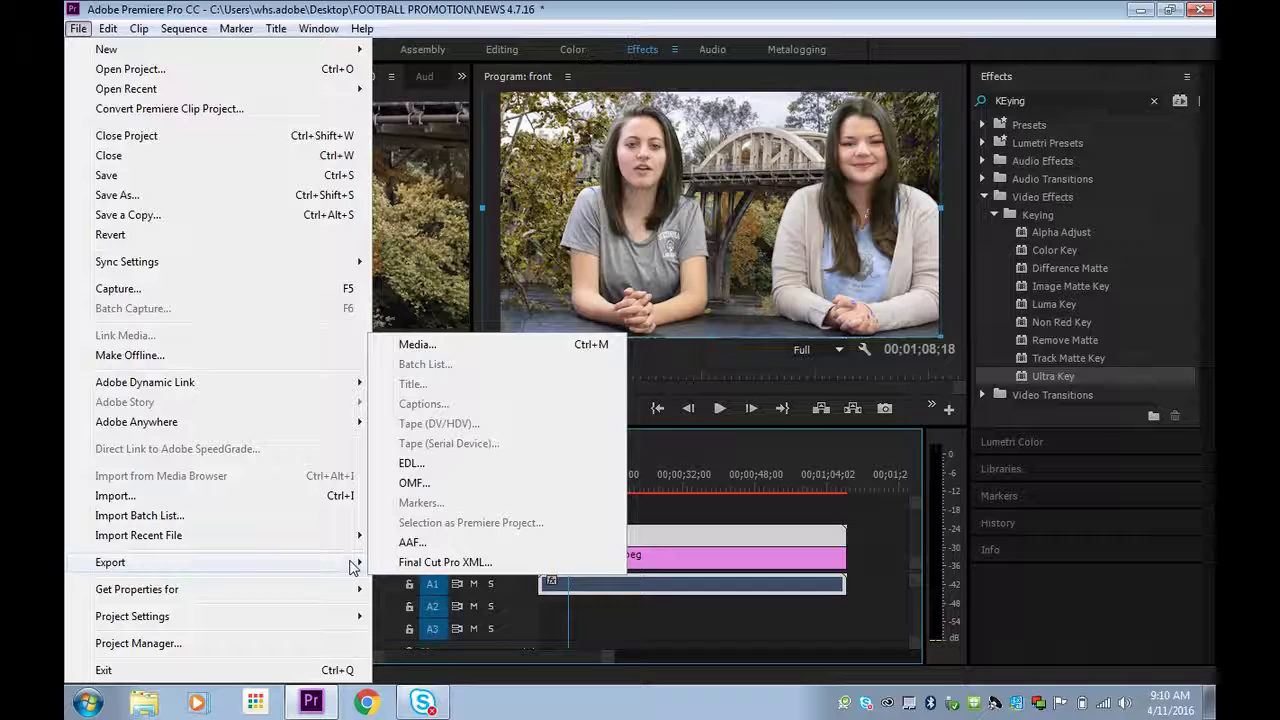
{"action": "left_click", "coordinate": [459, 346]}
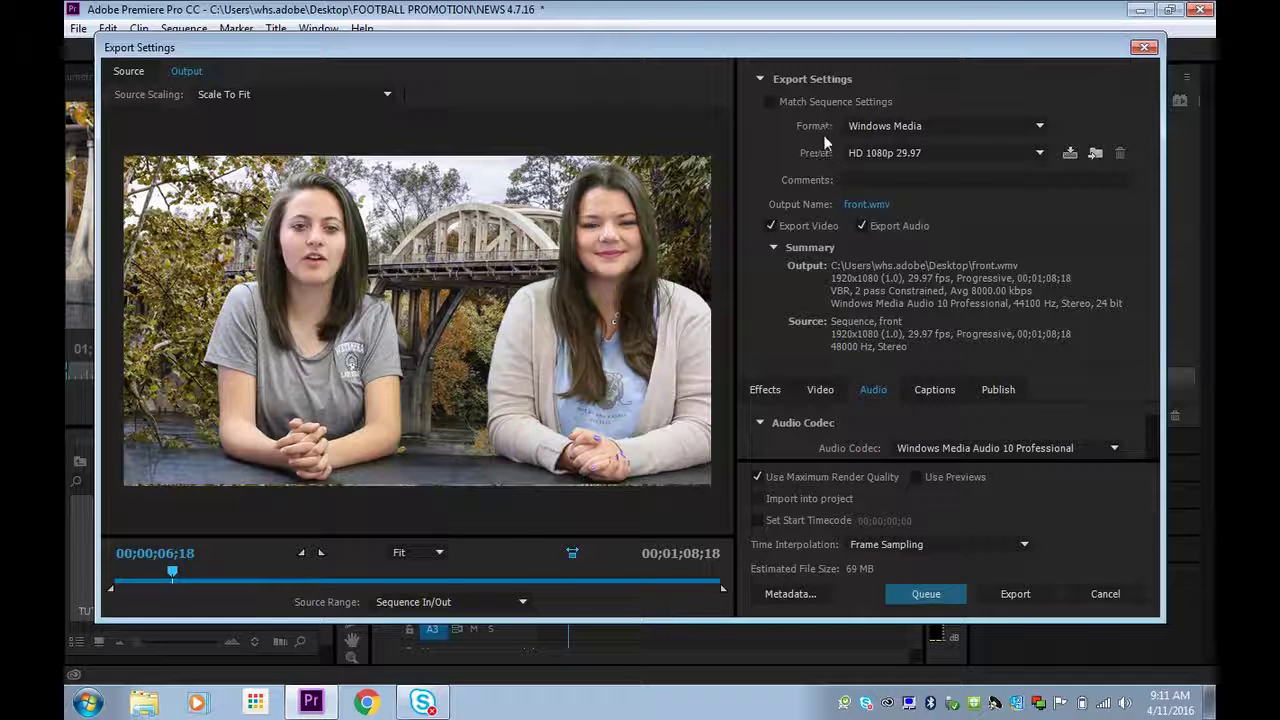
{"action": "left_click", "coordinate": [873, 130]}
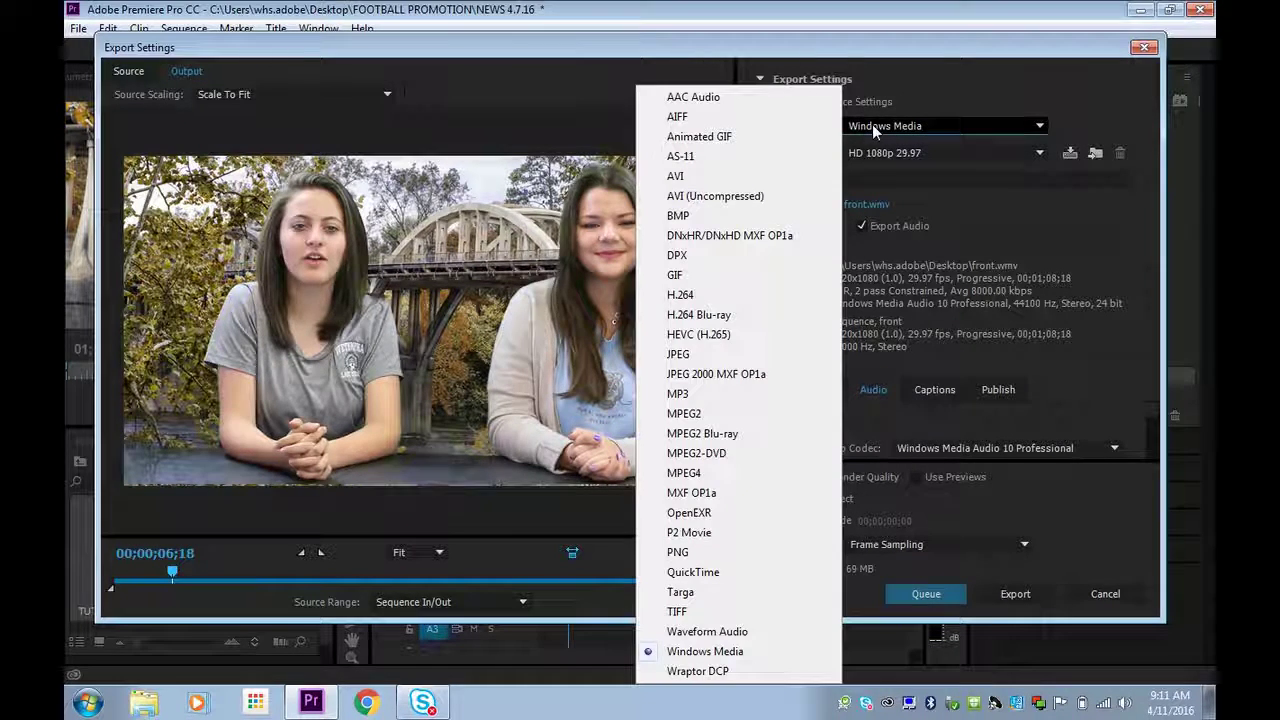
{"action": "left_click", "coordinate": [718, 652]}
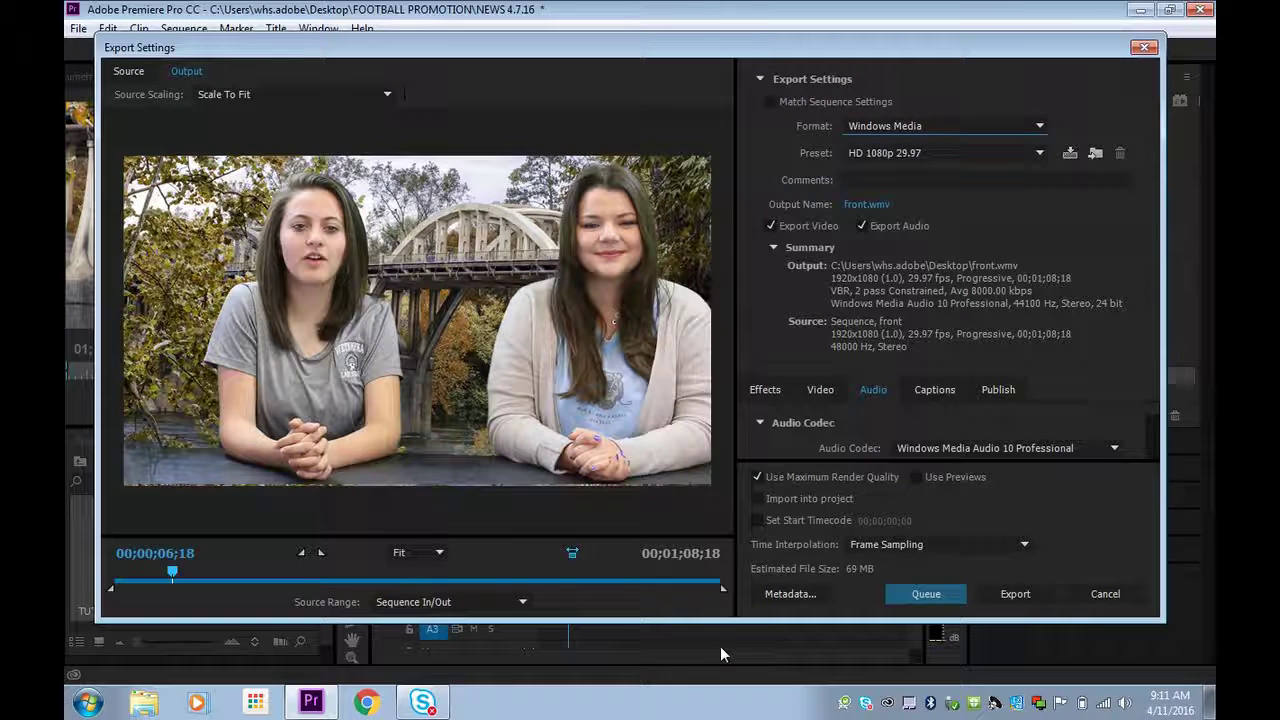
- Choose the HD 1080p 29.97 export preset and set the source range to Entire Sequence
{"action": "left_click", "coordinate": [852, 156]}
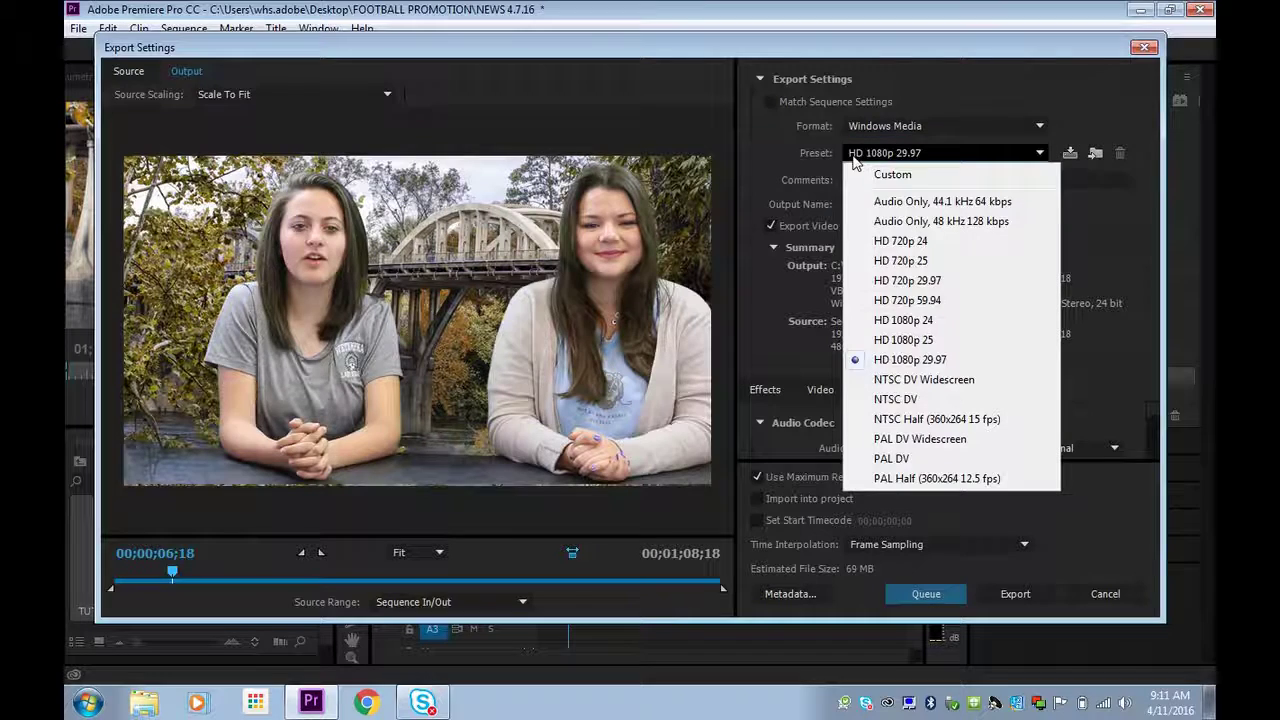
{"action": "left_click", "coordinate": [910, 362]}
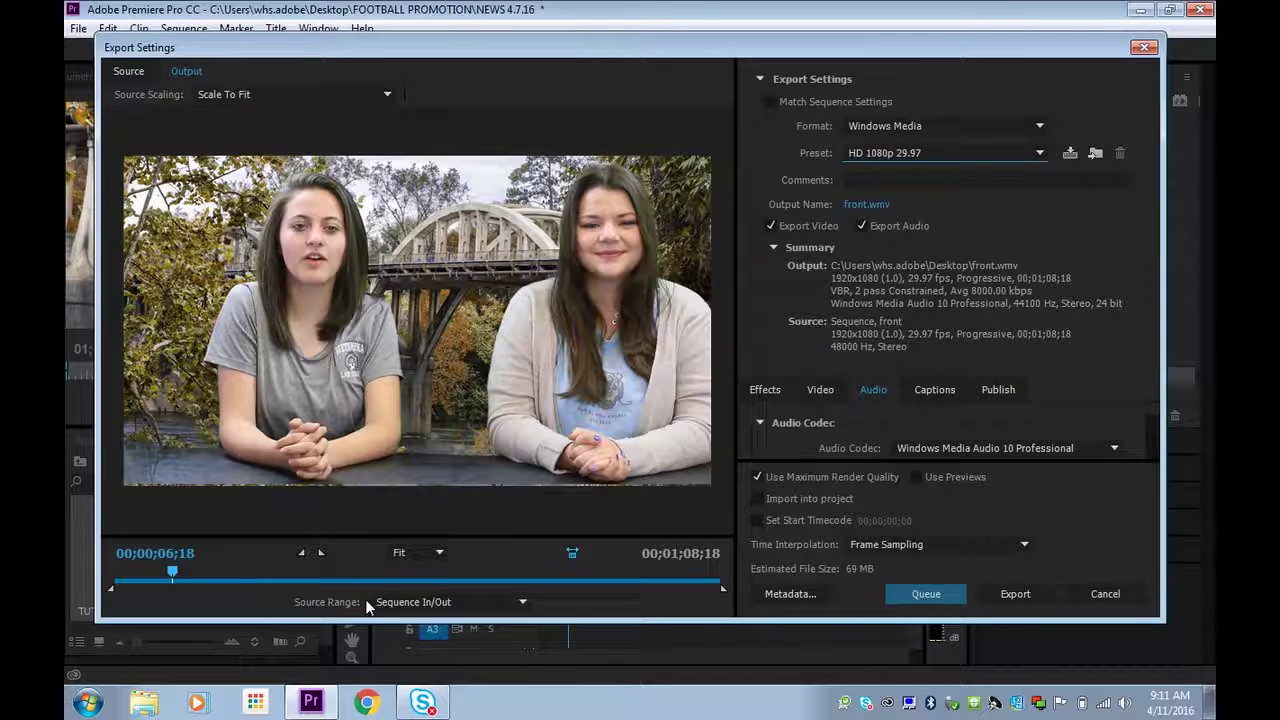
{"action": "left_click", "coordinate": [409, 602]}
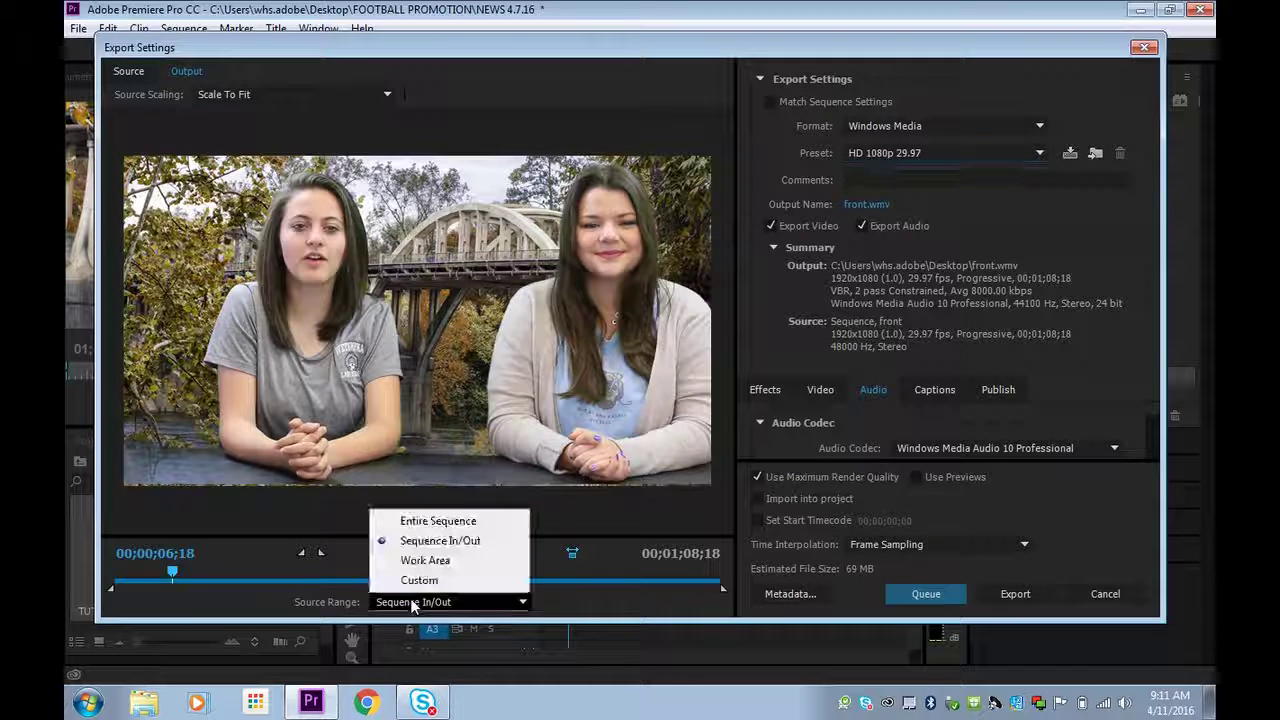
{"action": "left_click", "coordinate": [432, 522]}
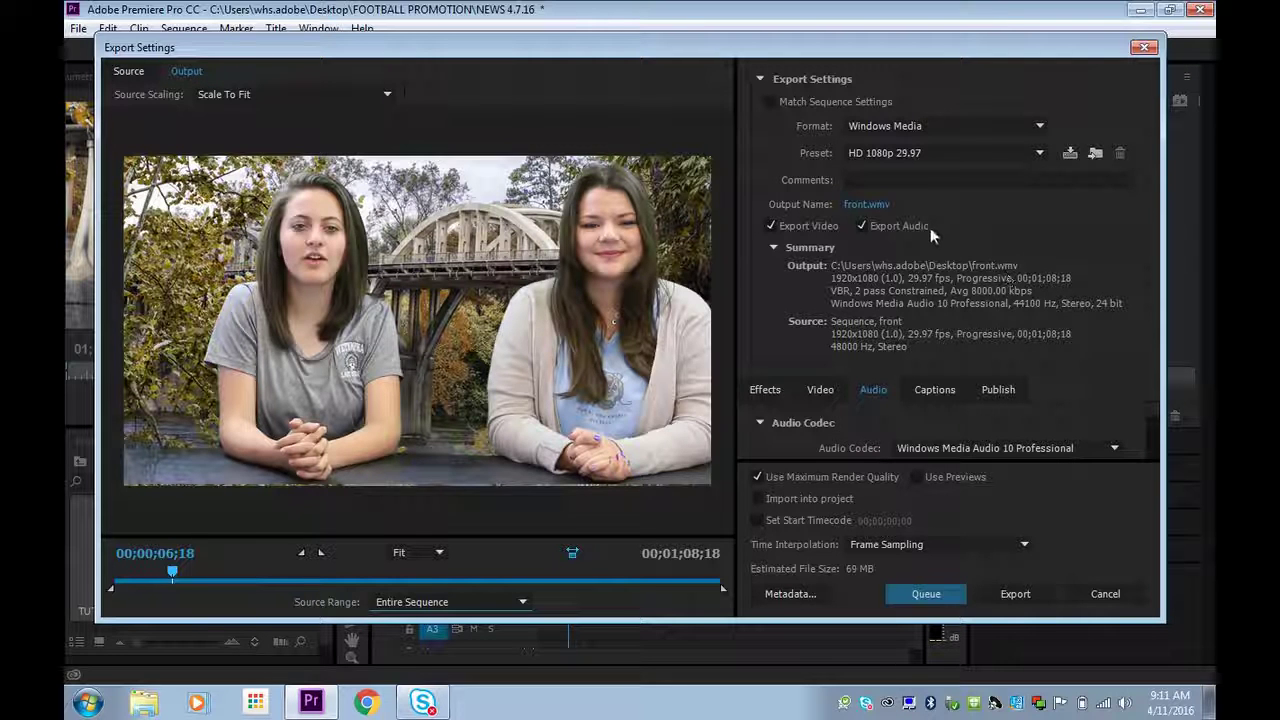
- Name the output video file "news 4.7.16 tutorial" and save it to the Desktop
{"action": "left_click", "coordinate": [866, 204]}
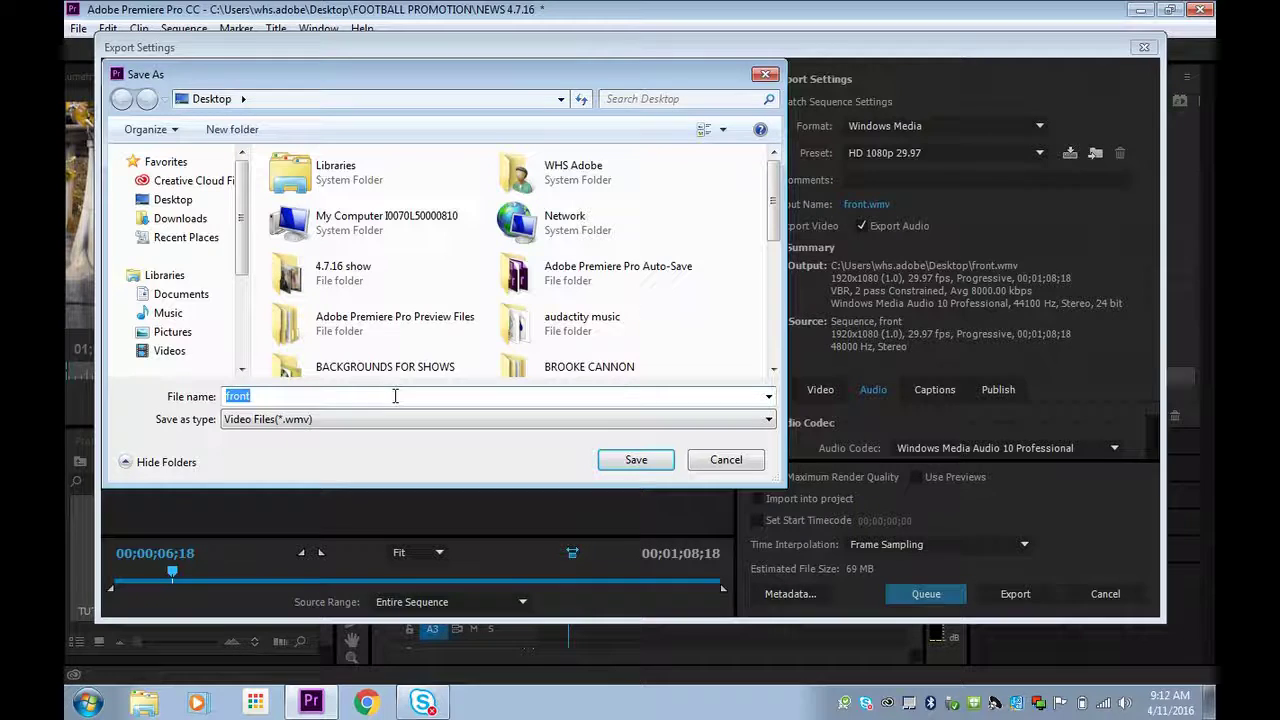
{"action": "type", "text": "news 4"}
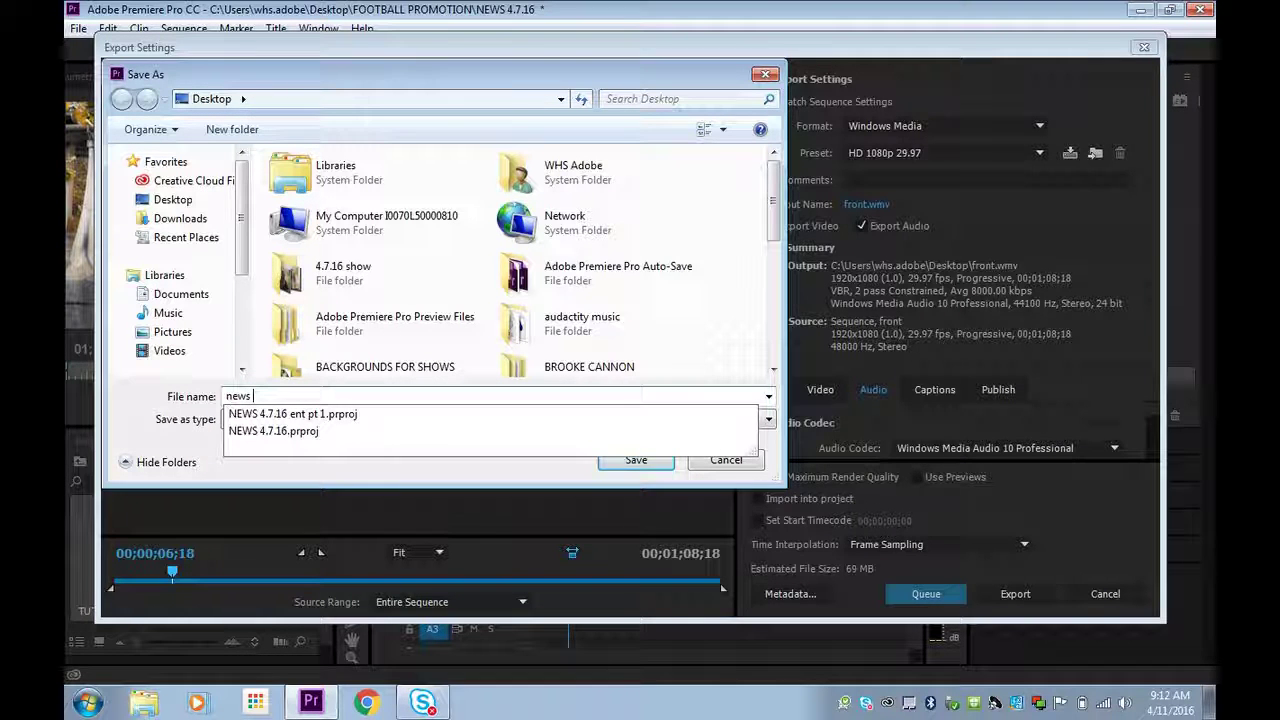
{"action": "type", "text": ".7.2"}
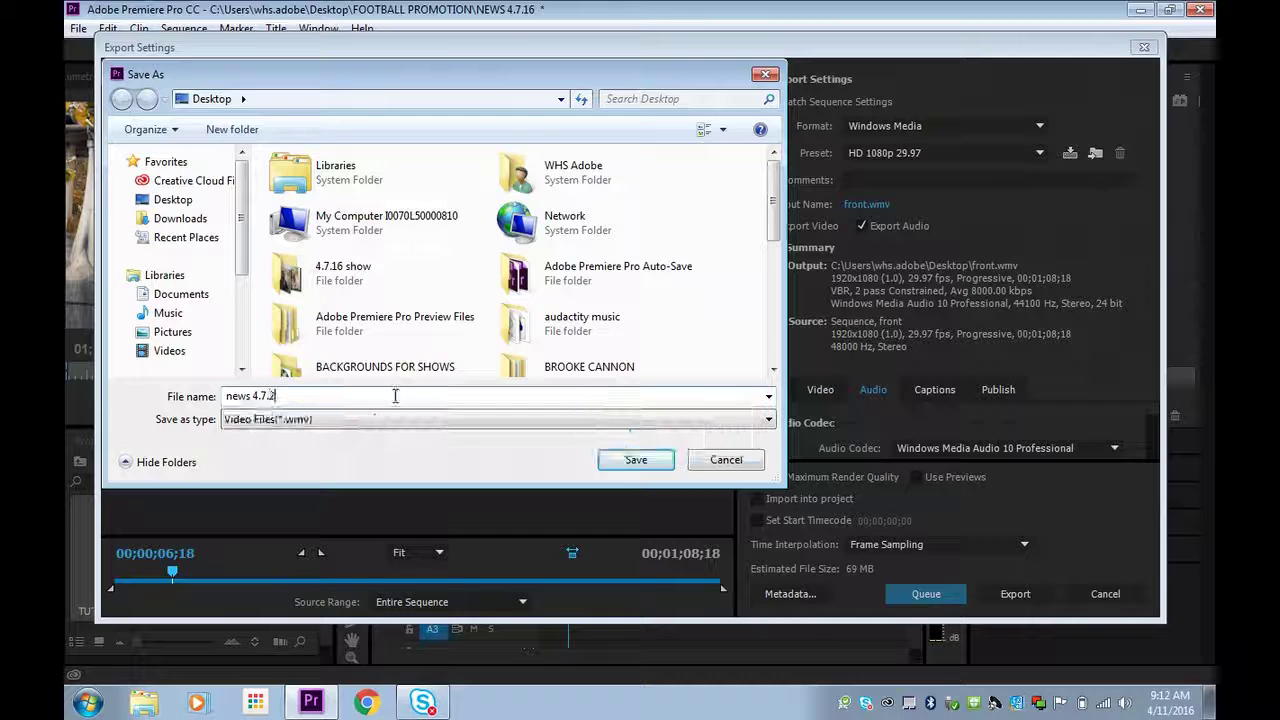
{"action": "key", "text": "BackSpace"}
{"action": "type", "text": "16"}
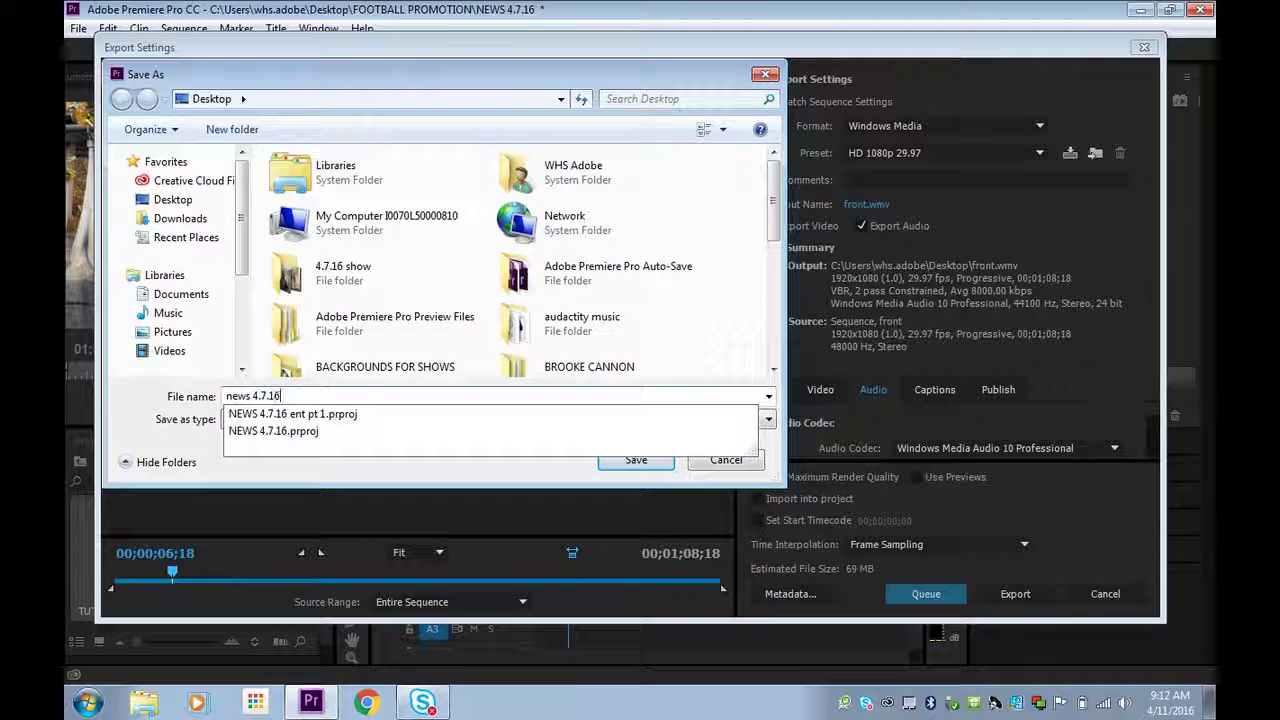
{"action": "type", "text": " tutorial"}
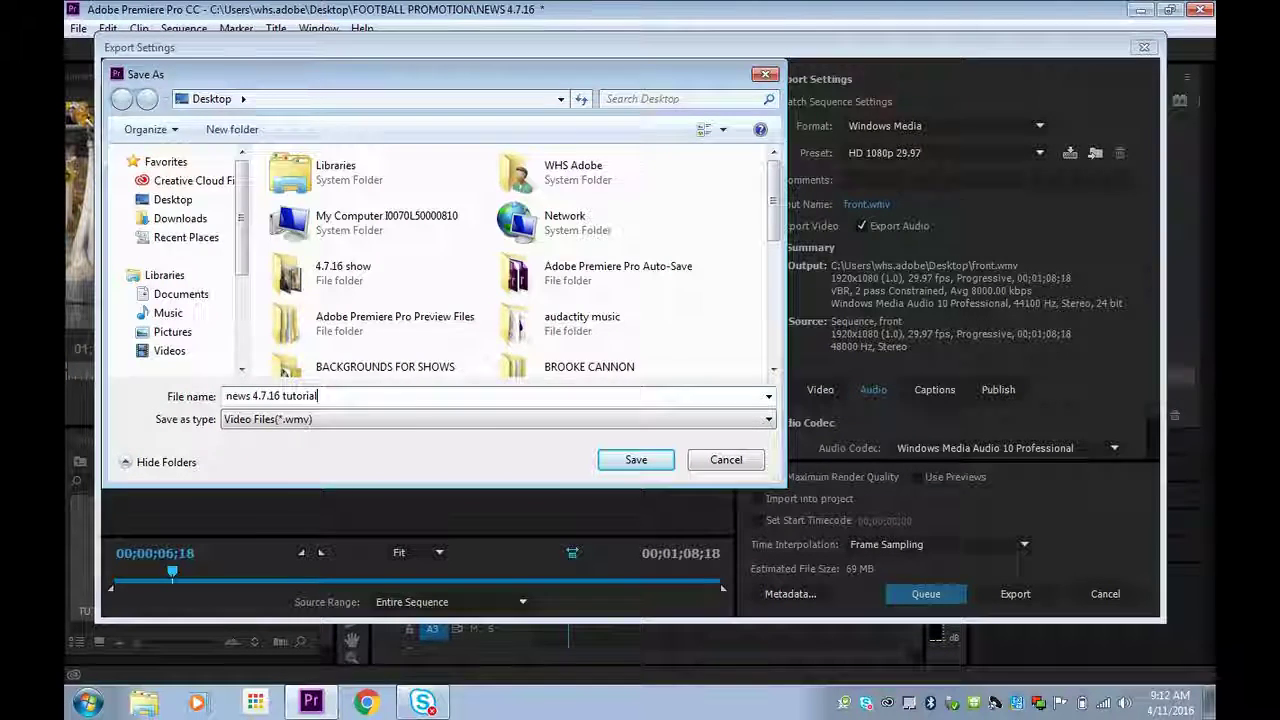
{"action": "key", "text": "Return"}
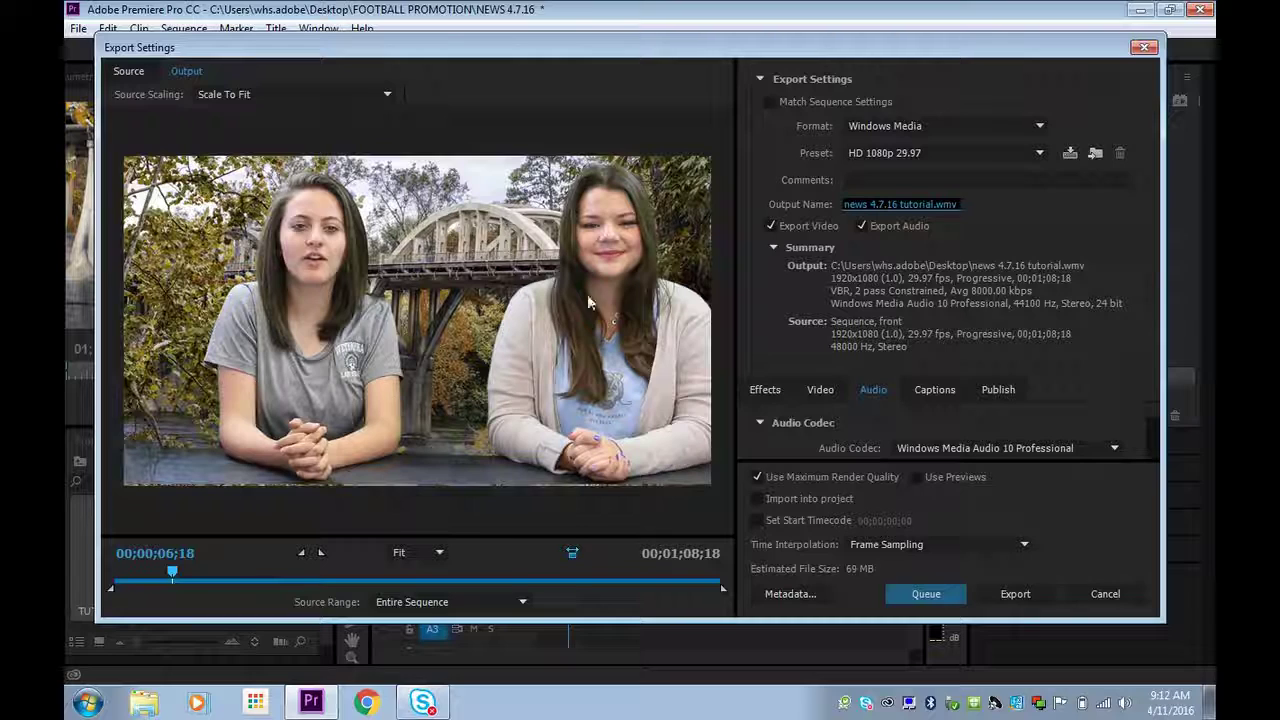
- Confirm the Desktop as the output location and start exporting the sequence
{"action": "left_click", "coordinate": [857, 204]}
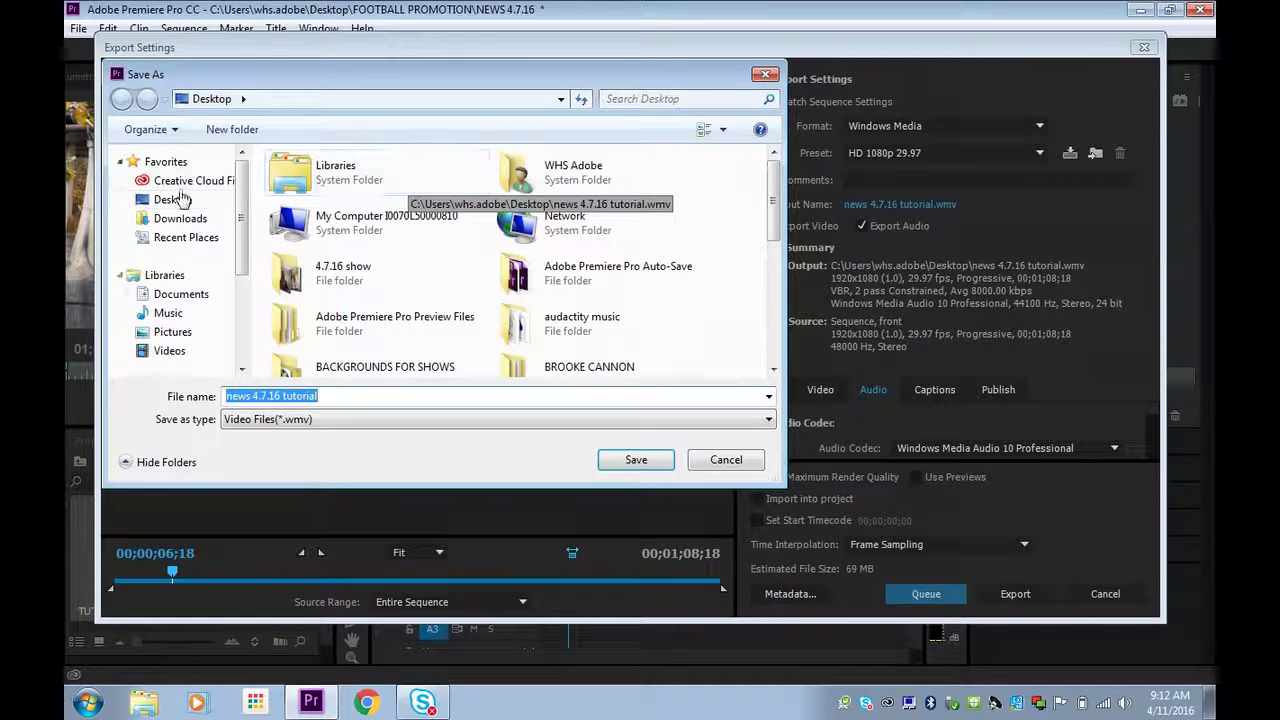
{"action": "left_click", "coordinate": [635, 460]}
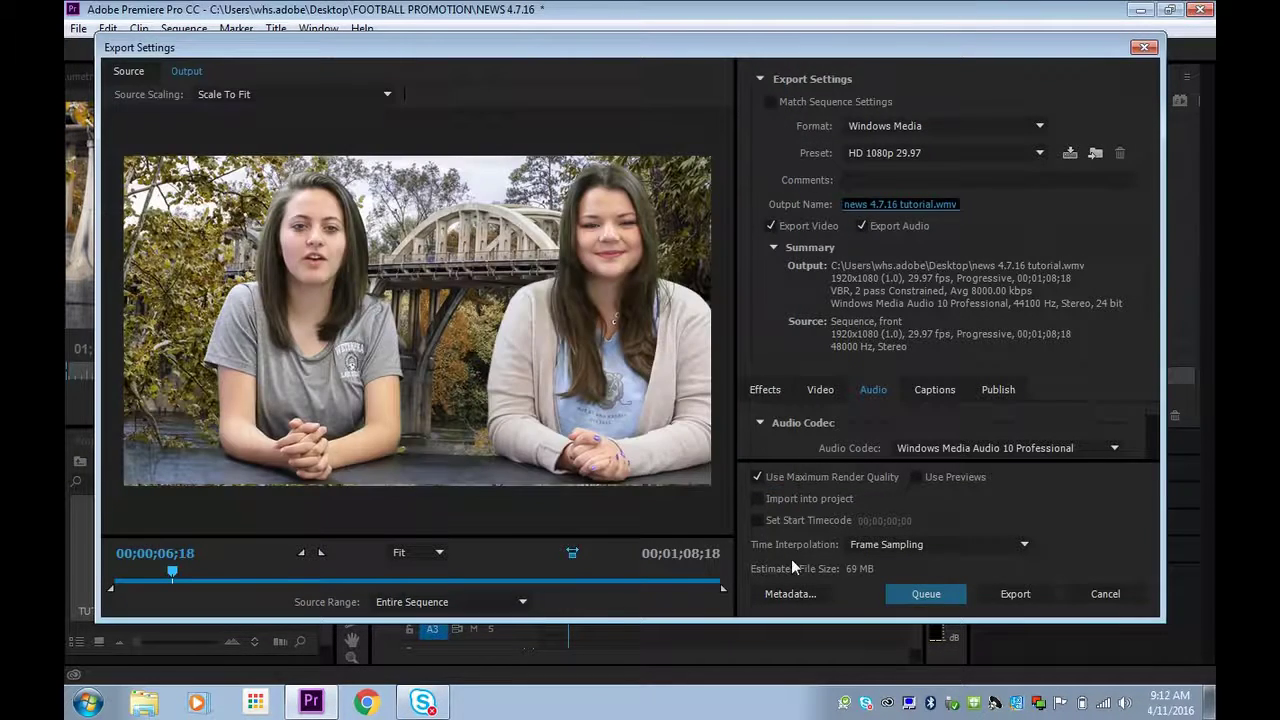
{"action": "left_click", "coordinate": [926, 592]}
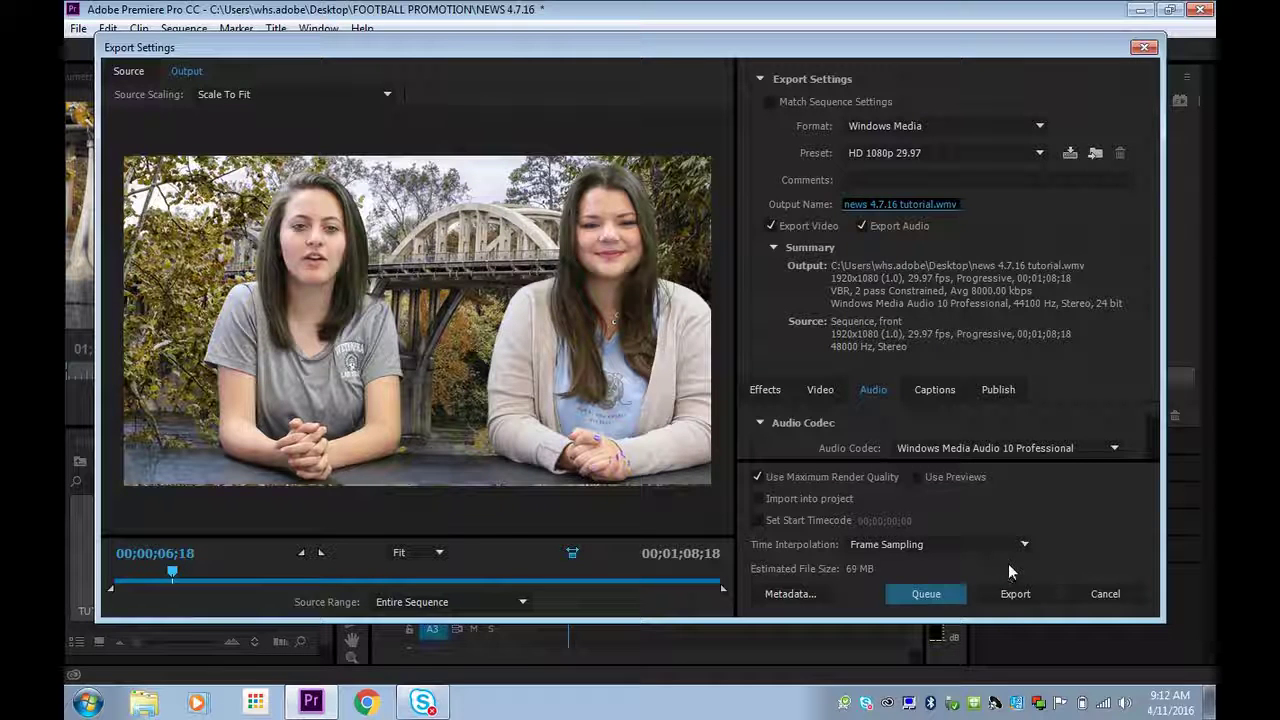
{"action": "left_click", "coordinate": [1018, 594]}
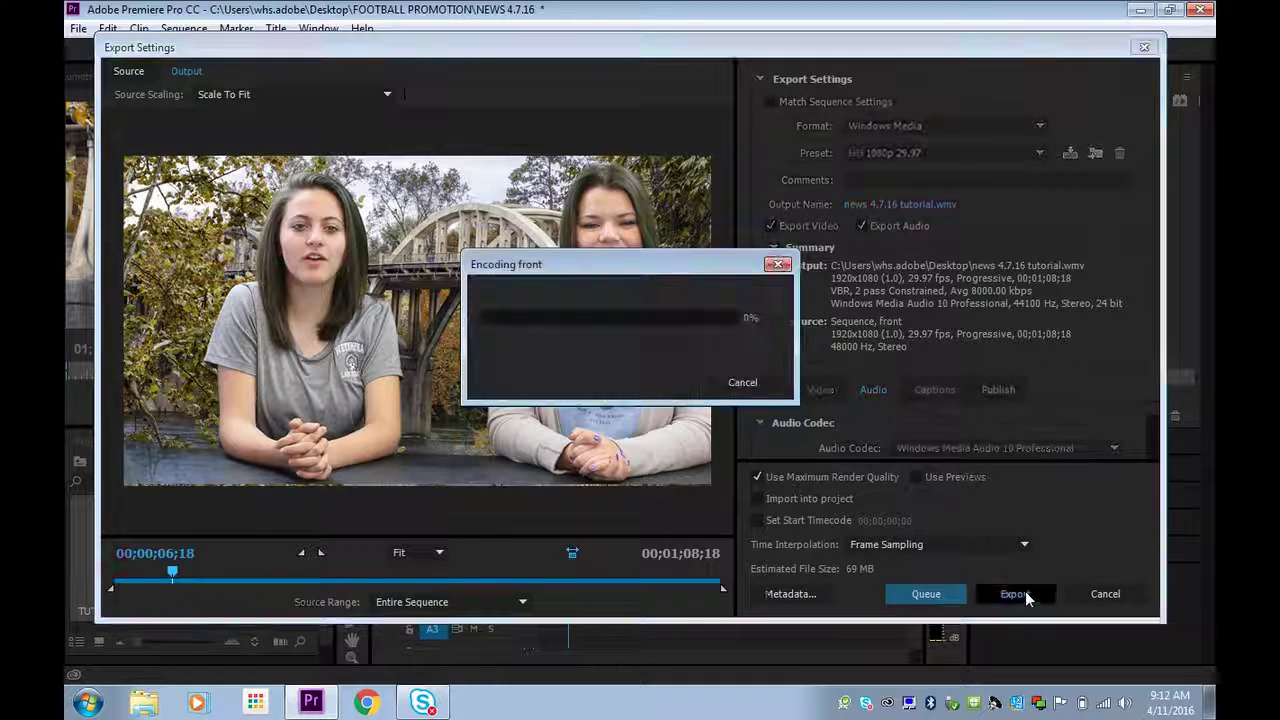